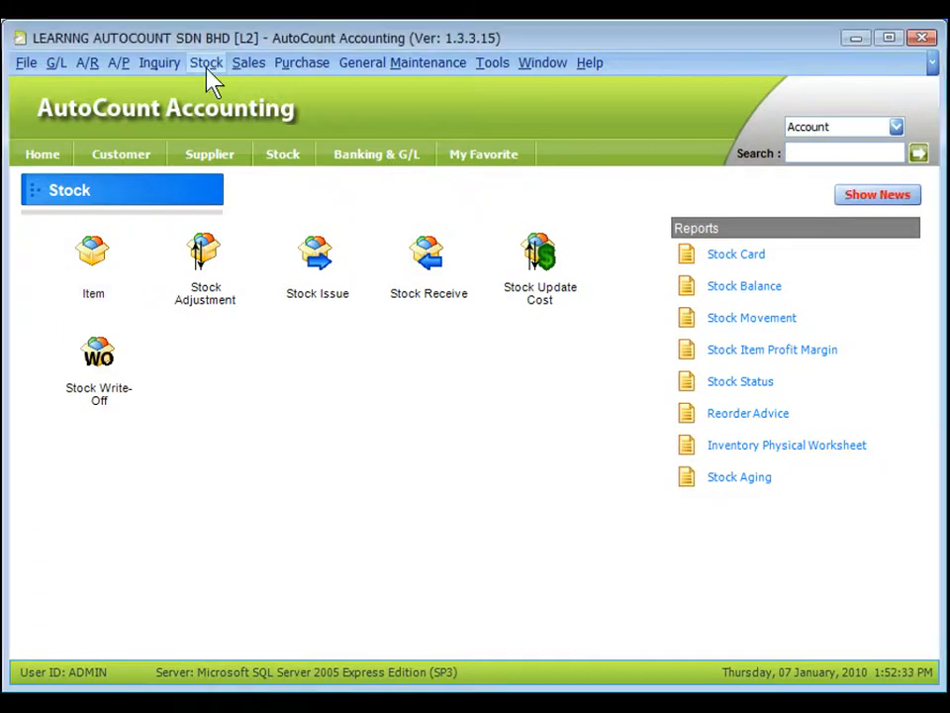
Step: Start a new stock item from Stock Item Maintenance and generate its item code automatically
click(206, 69)
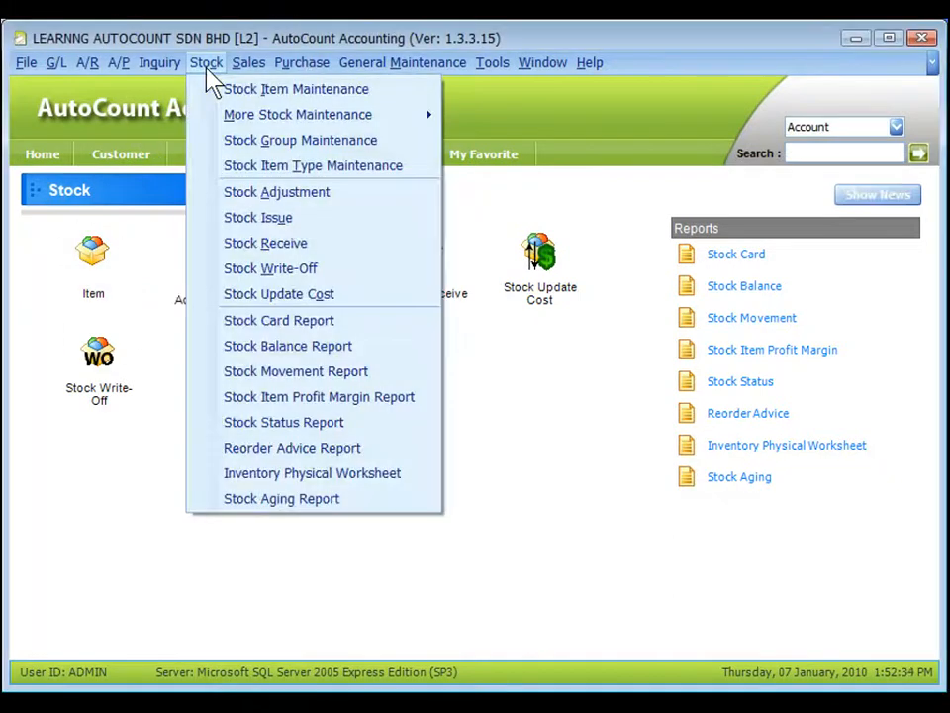
click(263, 89)
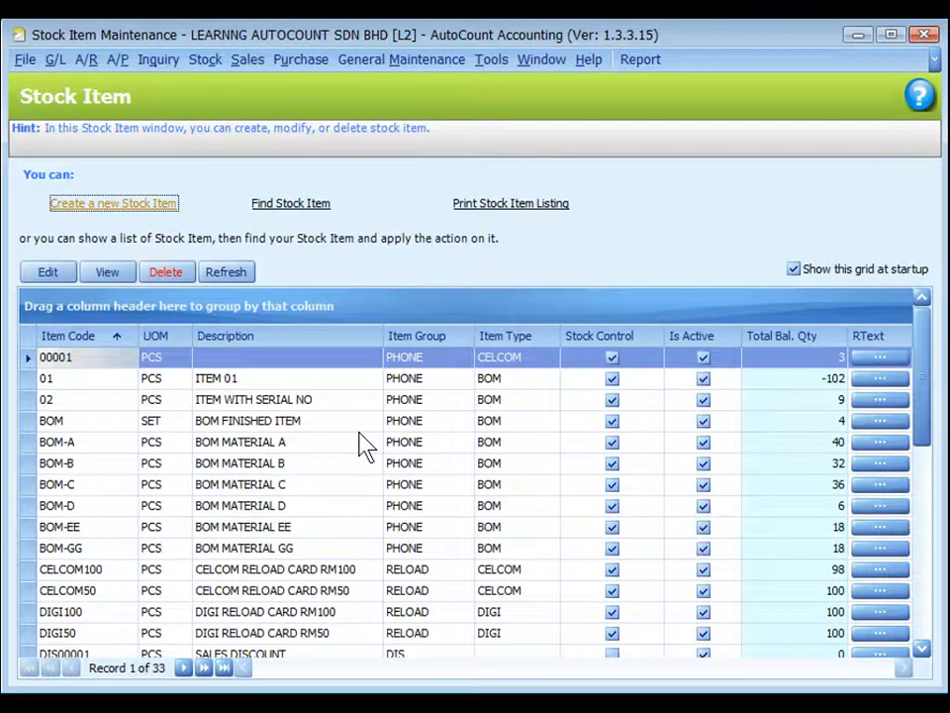
click(106, 211)
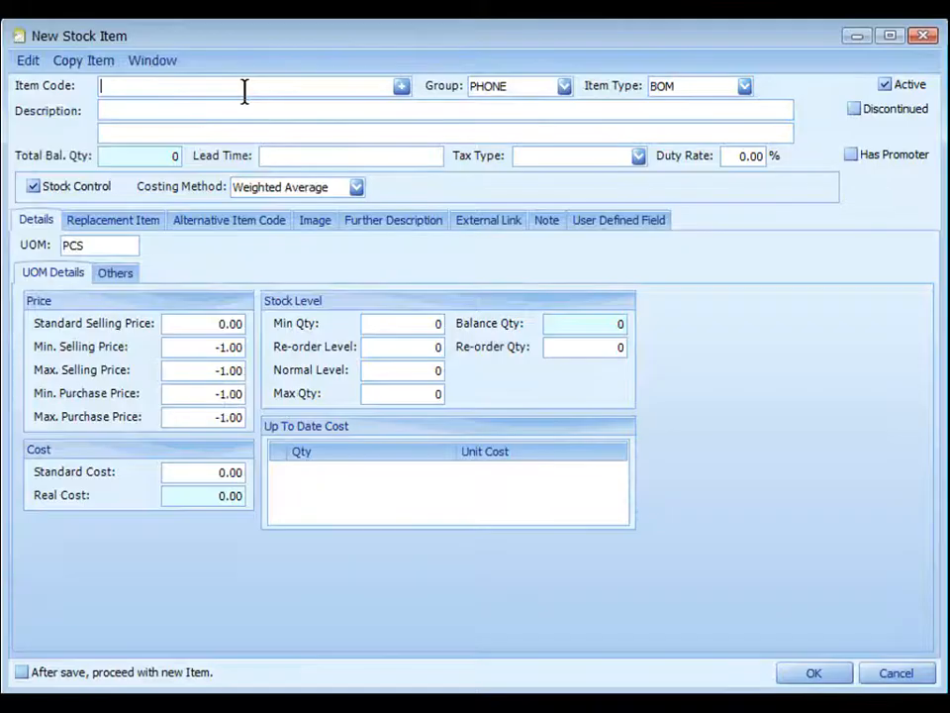
click(244, 89)
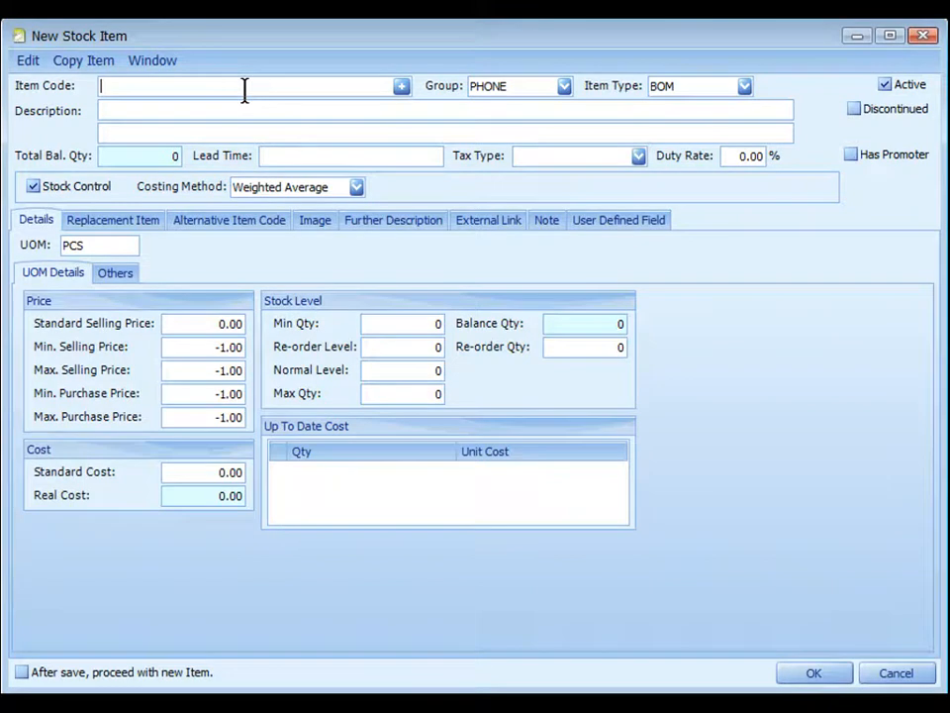
click(403, 88)
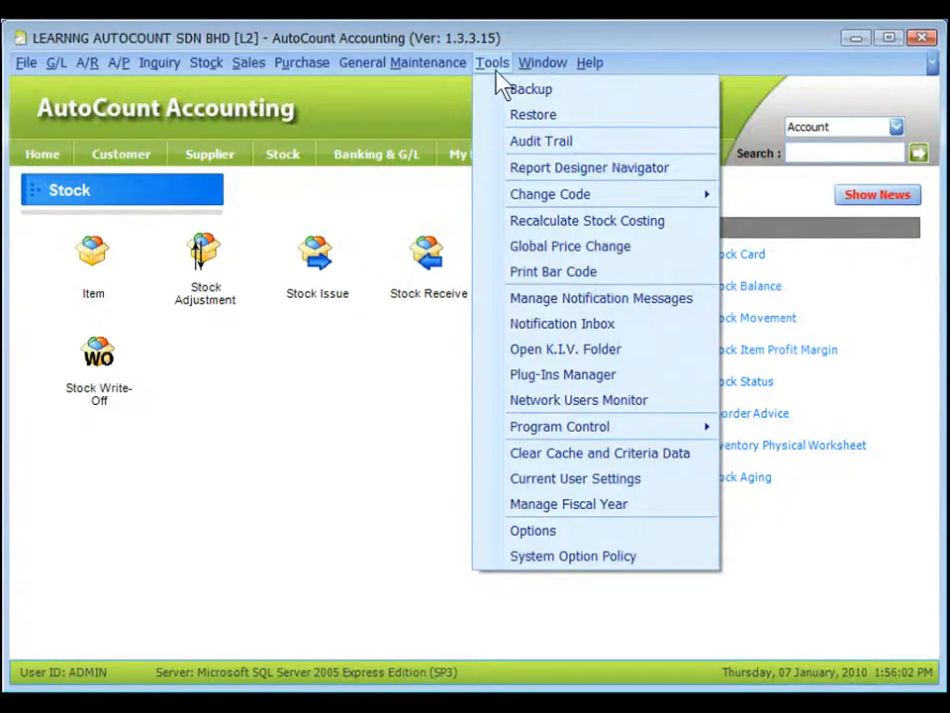
Step: Check the automatic item code format in the General Stock Setting options
click(533, 539)
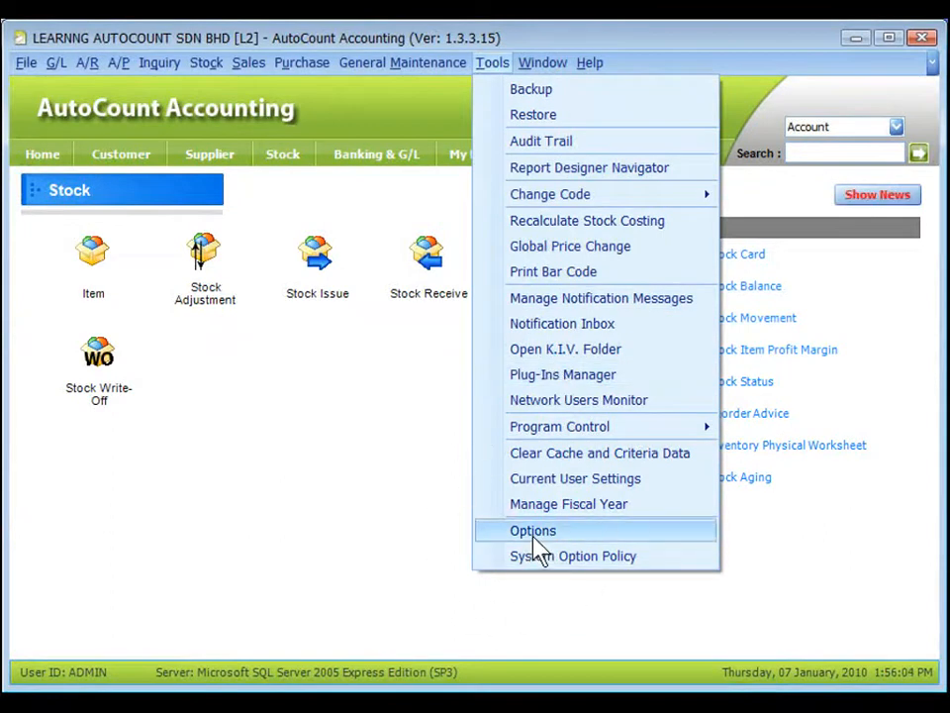
click(203, 260)
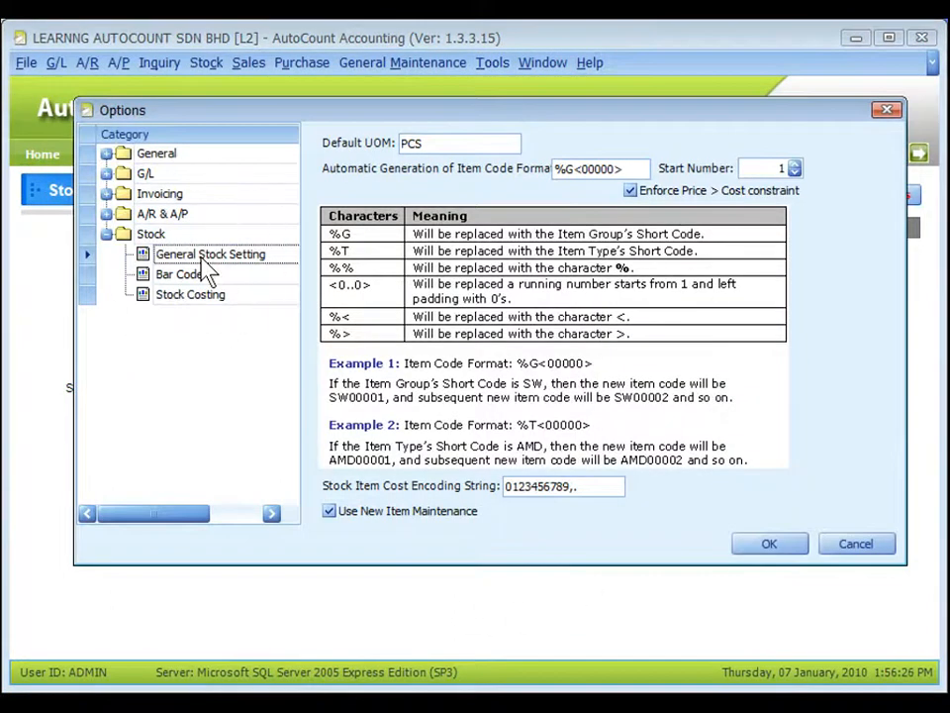
click(443, 181)
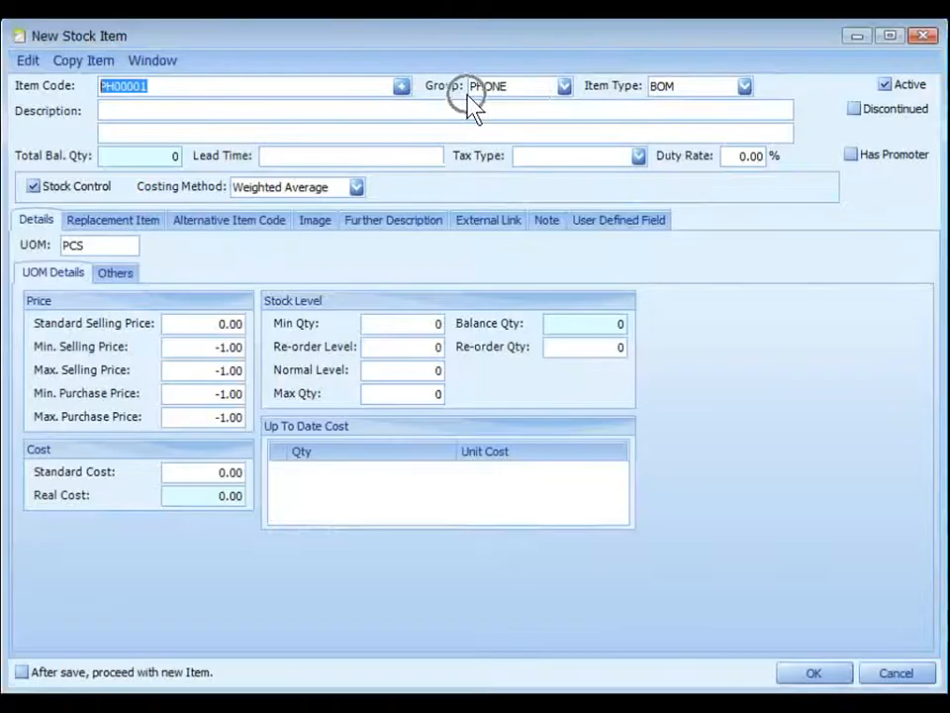
Step: Review the item group and item type choices for the new item, including Stock Group Maintenance
click(563, 87)
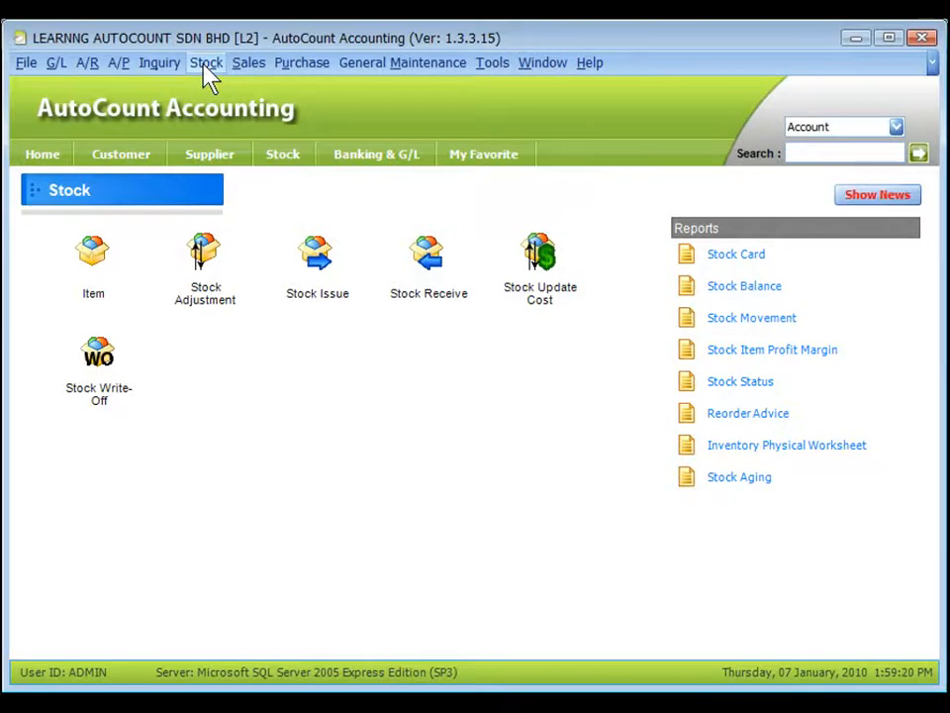
click(205, 69)
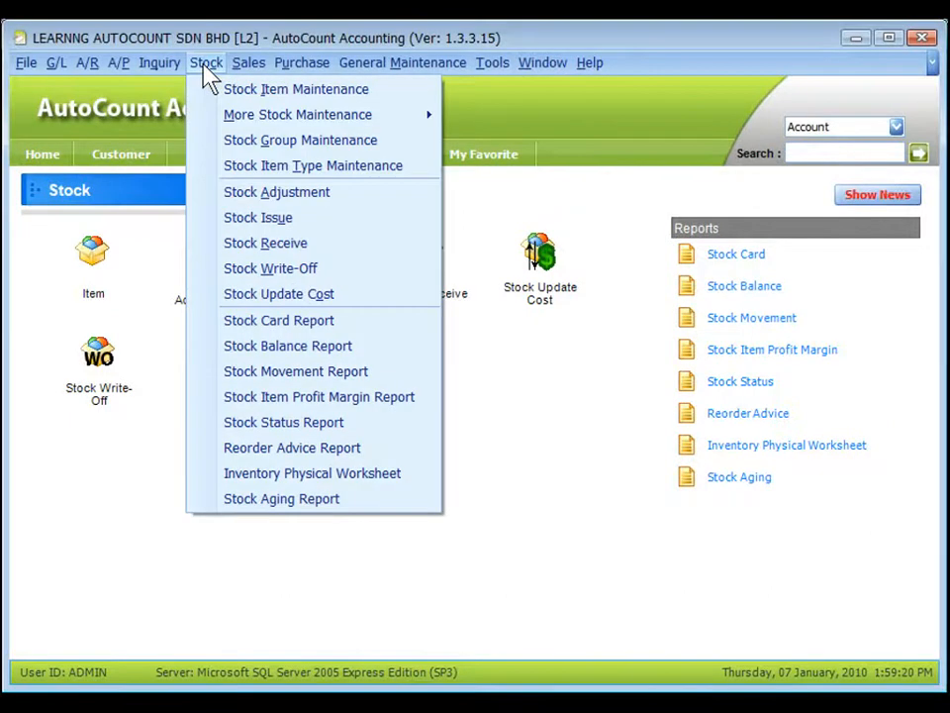
click(301, 146)
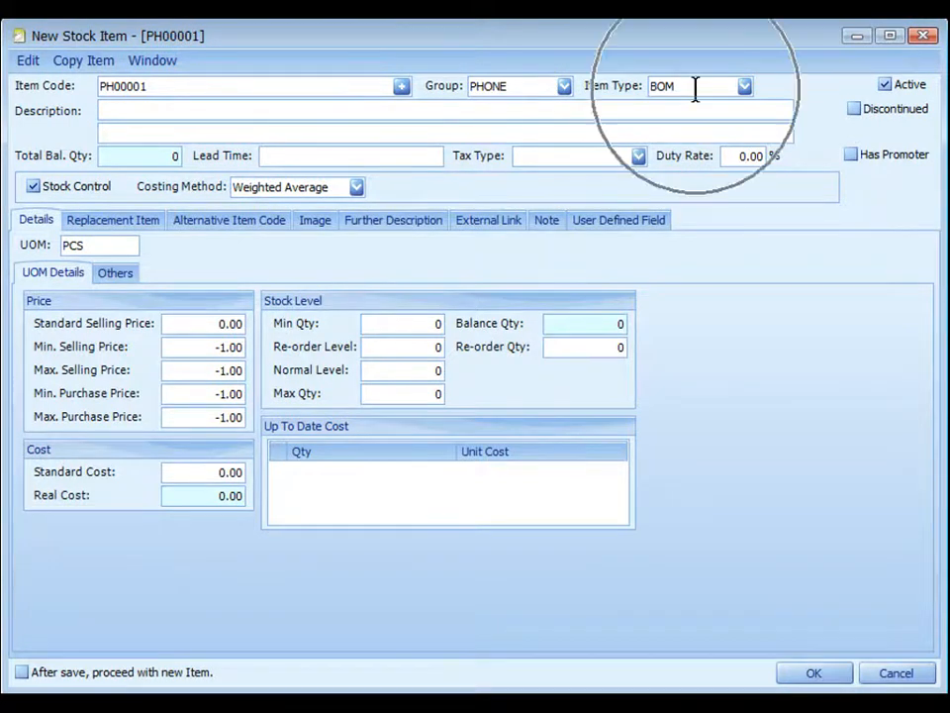
click(745, 88)
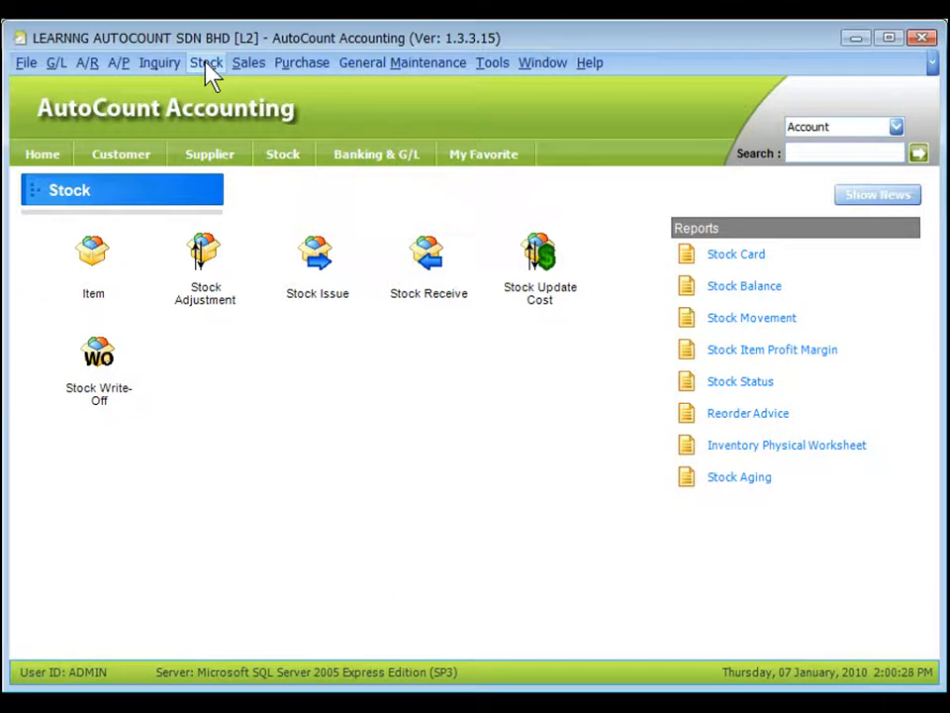
click(206, 63)
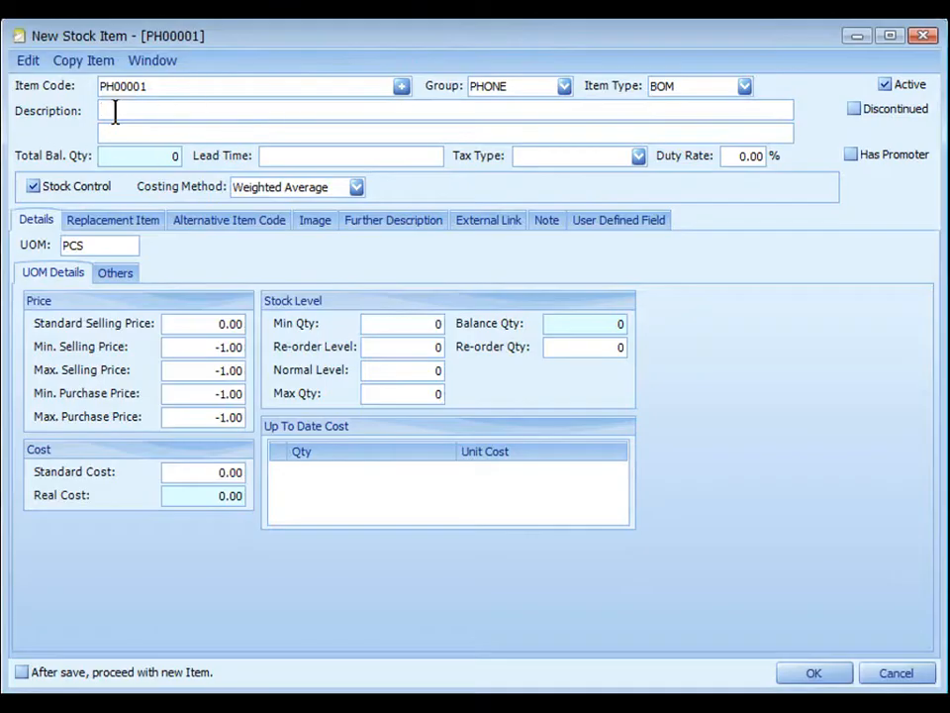
Step: Go through the new item's second description line, total balance quantity and lead time fields
click(118, 131)
click(128, 159)
click(321, 156)
Step: Review the tax types available for the item and the Goods and Services Tax options
click(638, 156)
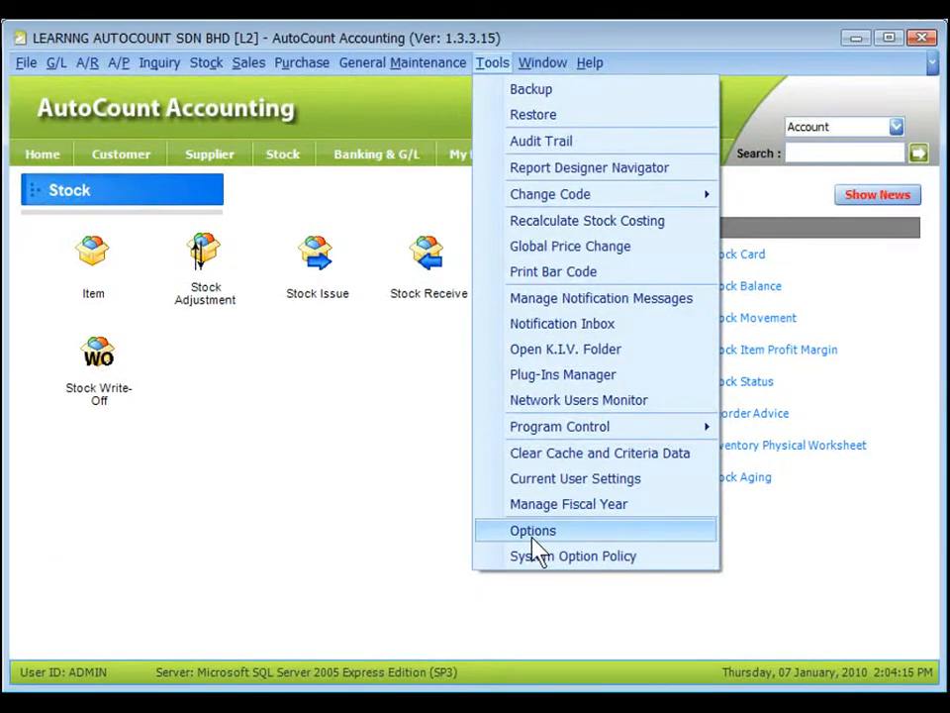
click(535, 539)
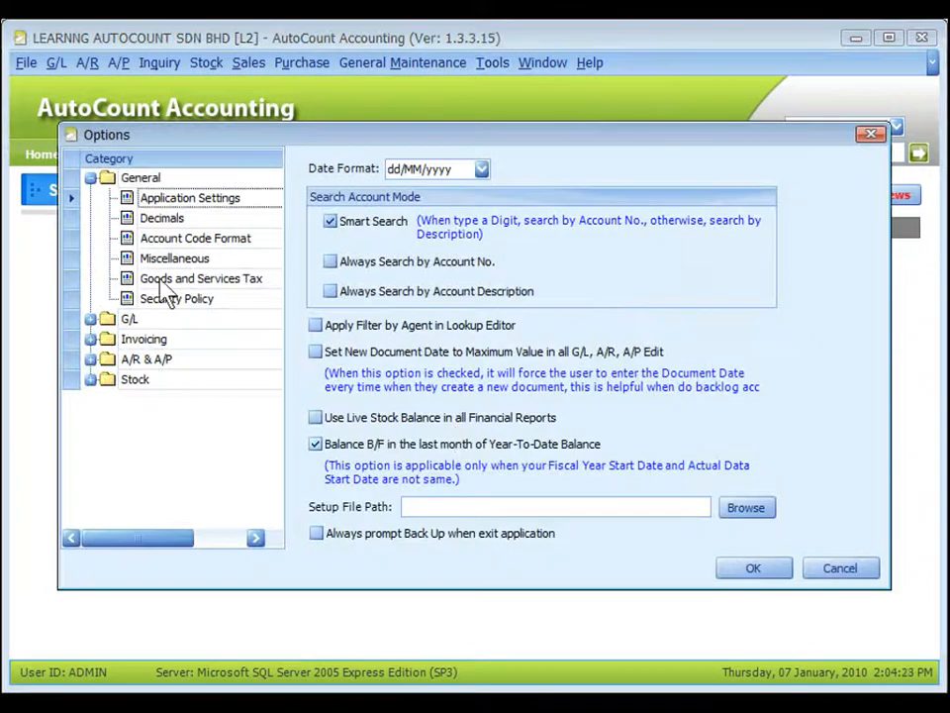
click(163, 281)
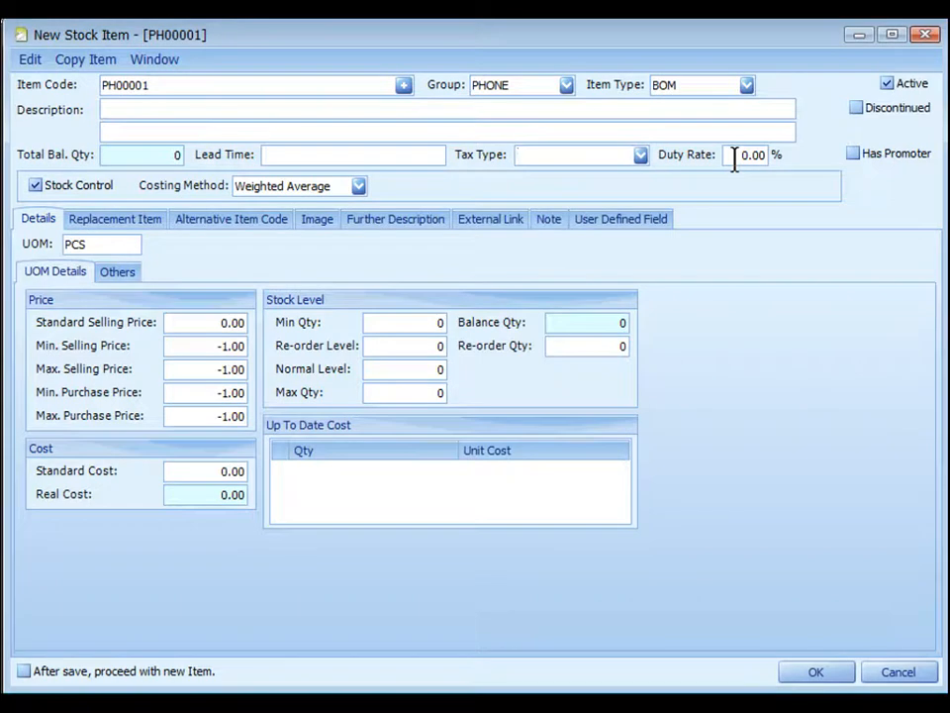
Step: Check the Stock Costing options and set the new item's costing method to Weighted Average
key(ctrl)
click(358, 188)
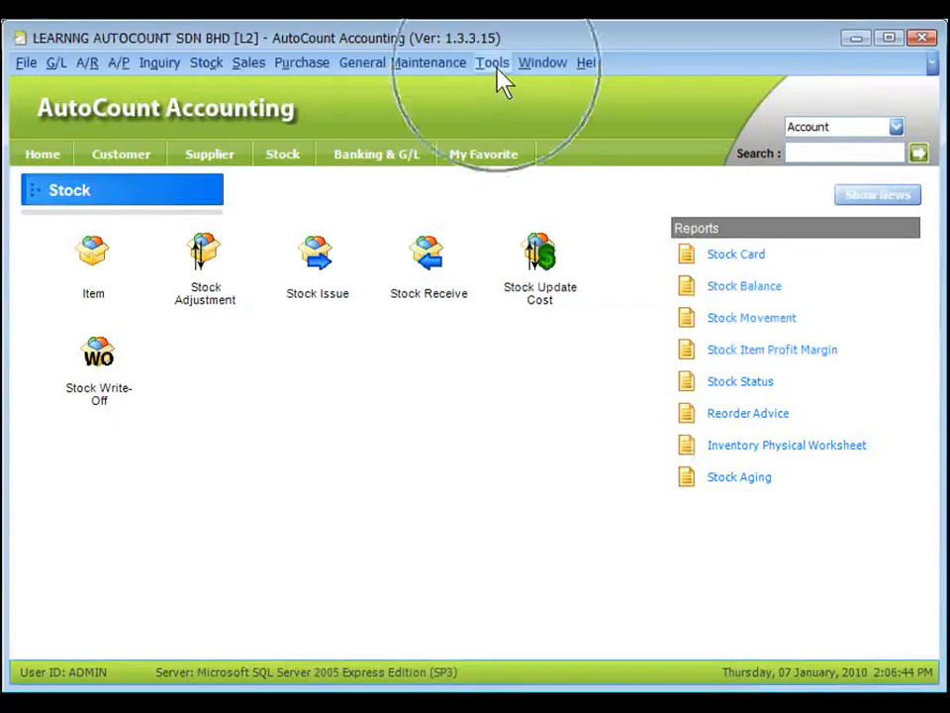
click(495, 65)
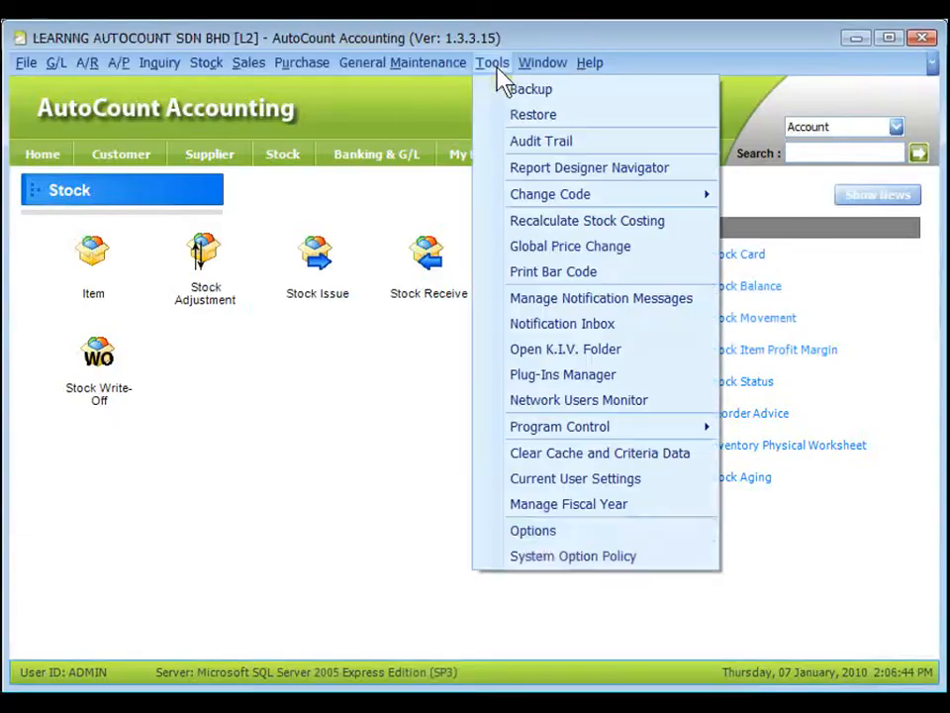
click(540, 534)
click(126, 385)
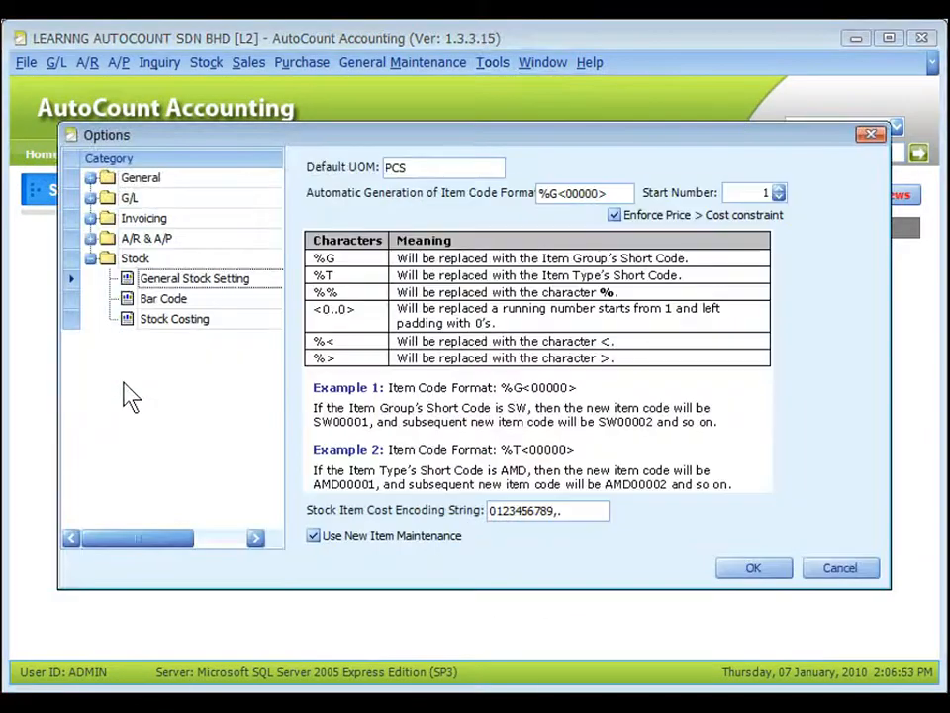
click(163, 321)
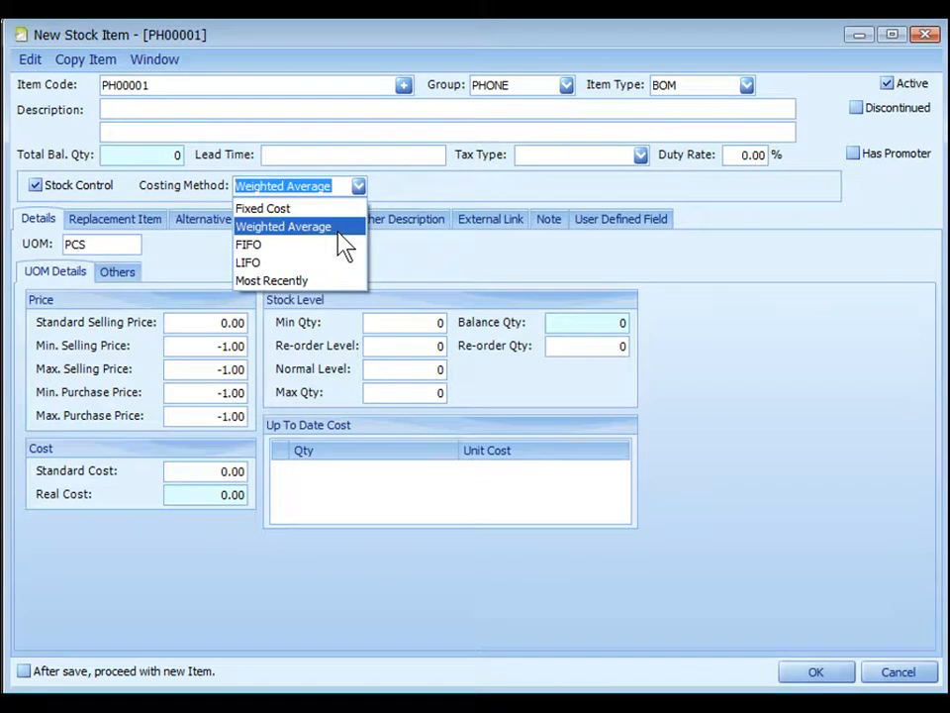
click(338, 232)
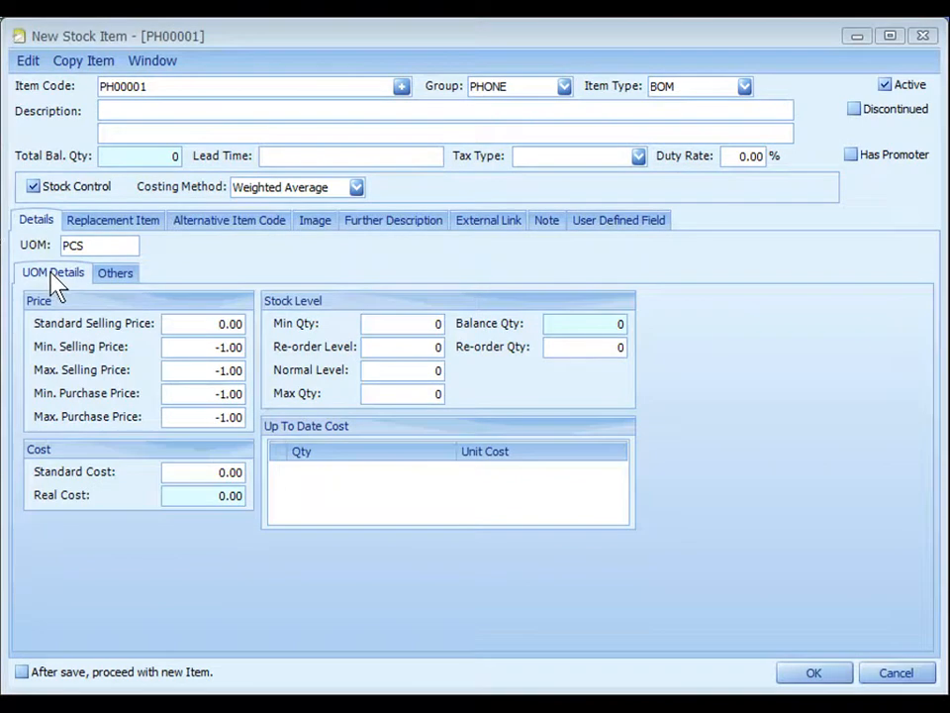
Step: Examine the item's standard, minimum and maximum selling and purchase price fields
click(208, 324)
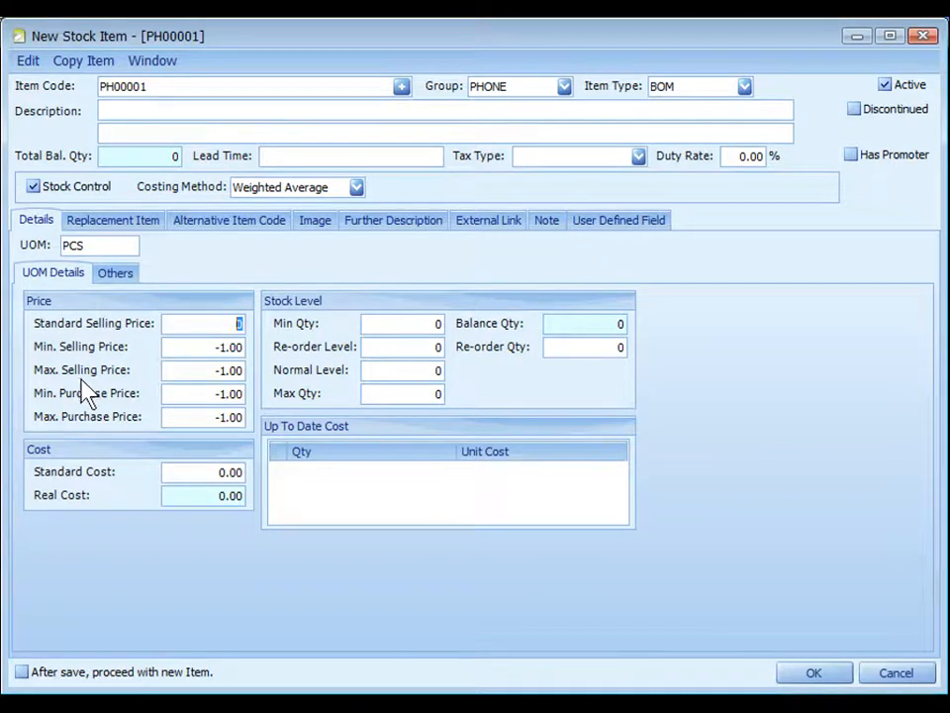
click(133, 417)
key(ctrl)
click(211, 347)
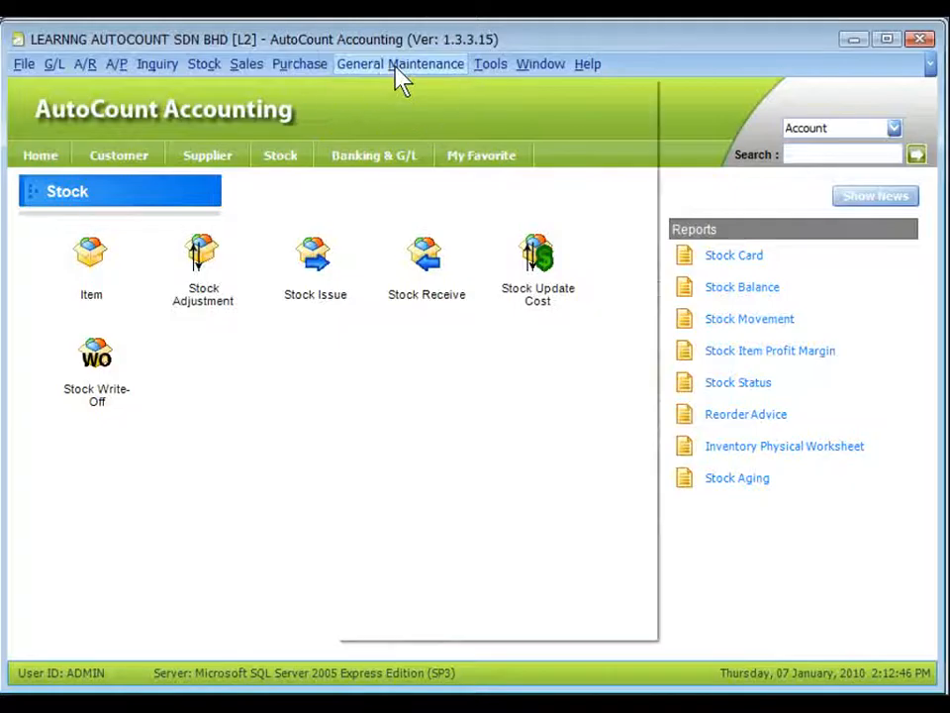
Step: In User Maintenance, examine the access rights under System > Behaviors with the Description column widened
click(397, 68)
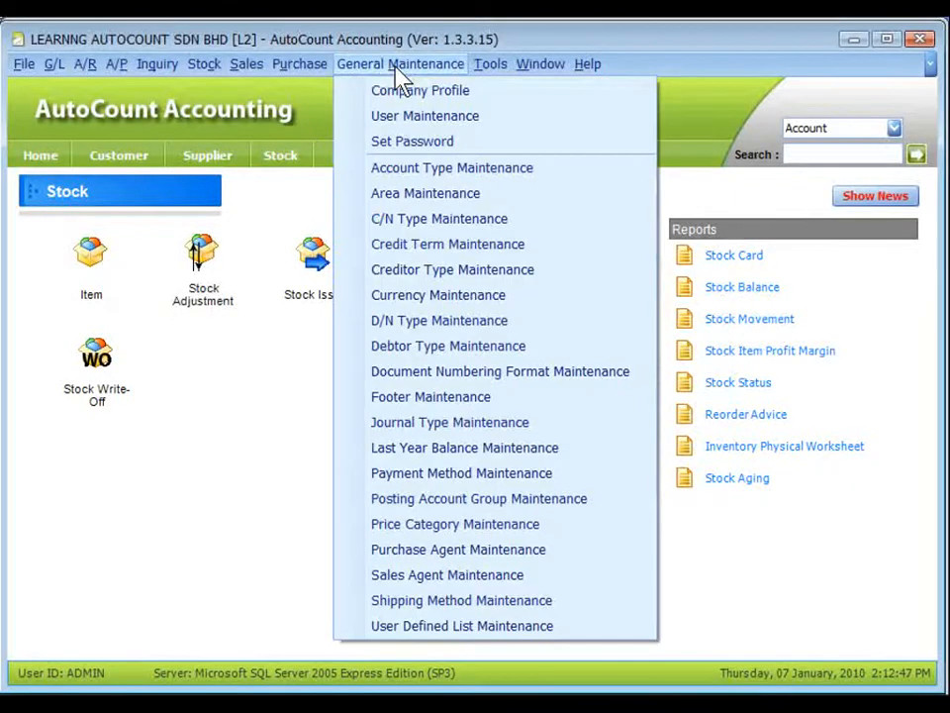
click(421, 116)
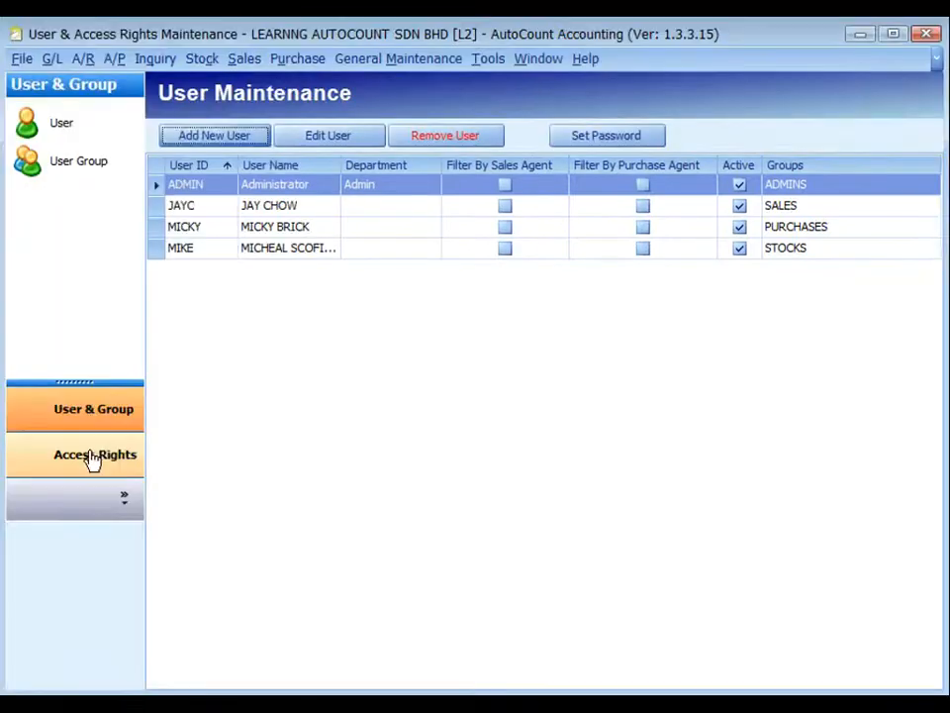
click(91, 458)
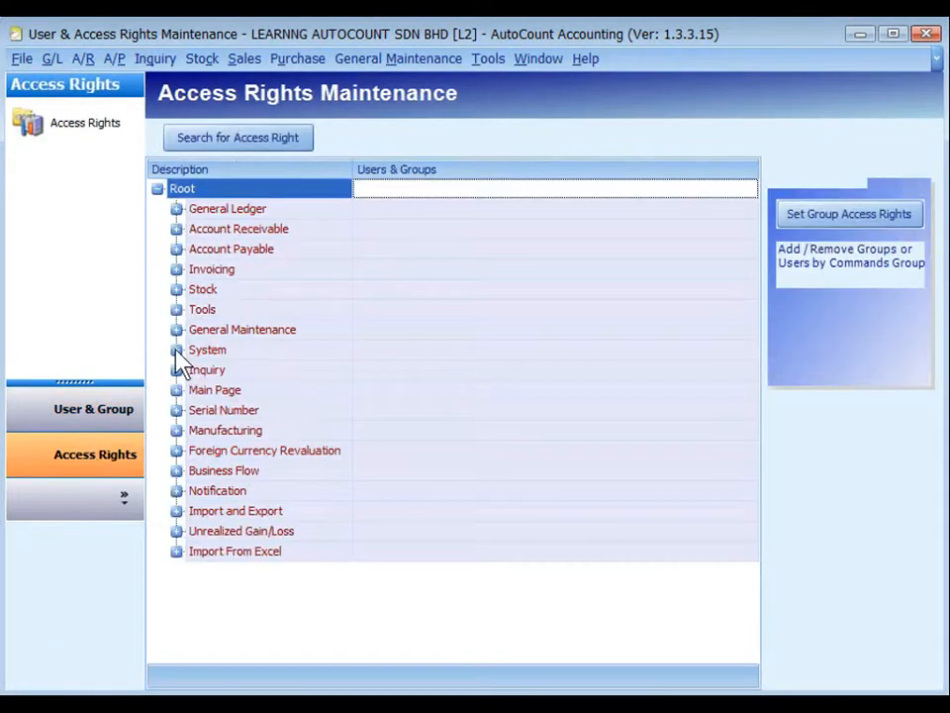
click(176, 352)
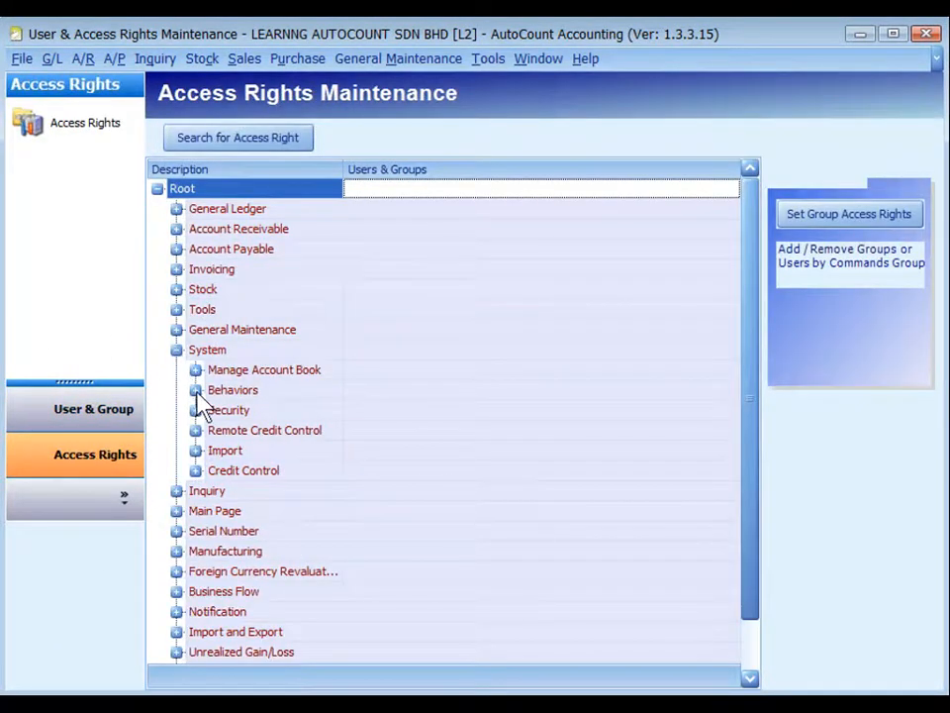
click(195, 390)
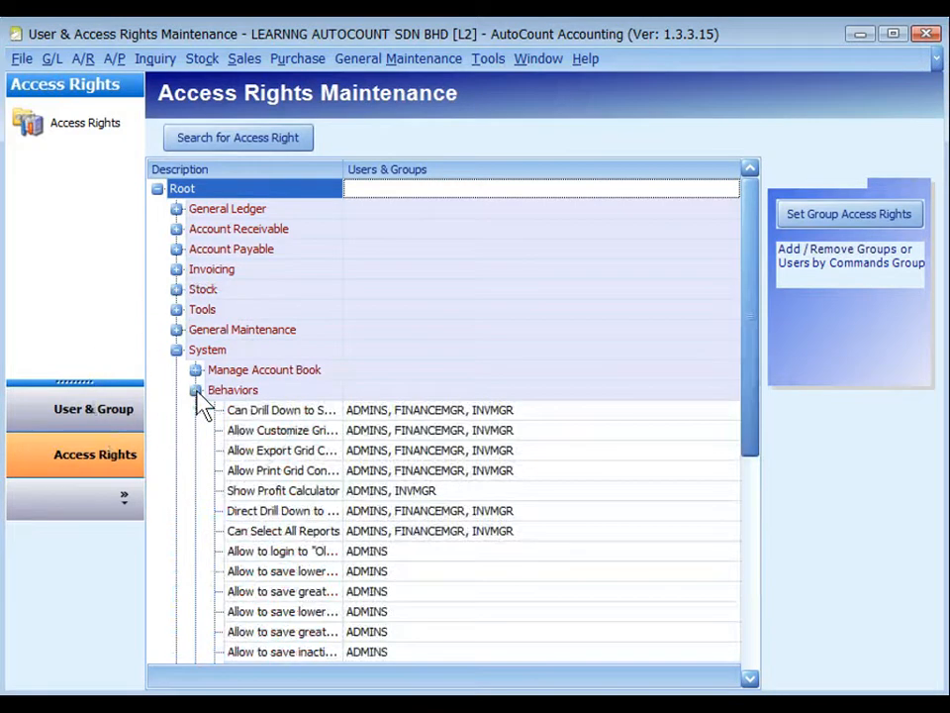
scroll(754, 428, down, 2)
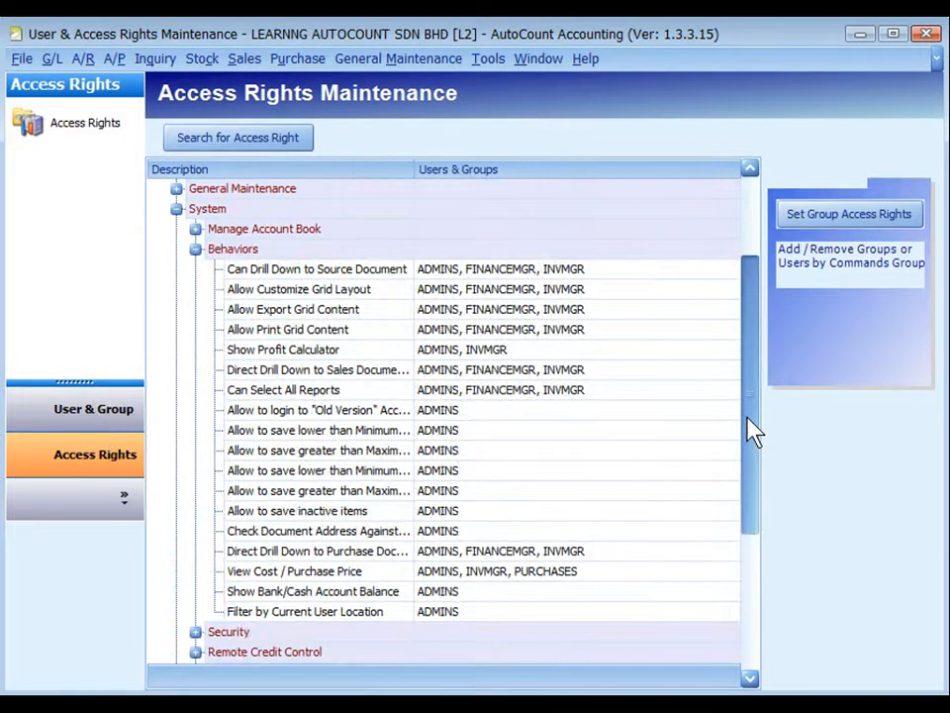
drag(414, 170, 541, 171)
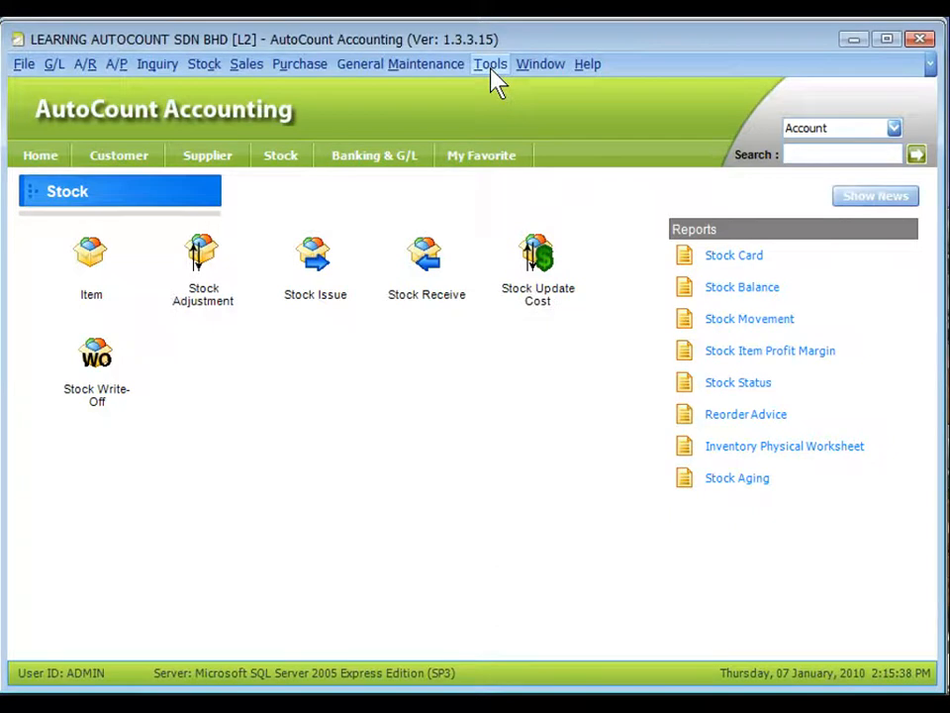
Step: Examine the Invoicing options for price color indication under Customize Invoicing and the item cost update setting under Document Control
click(493, 73)
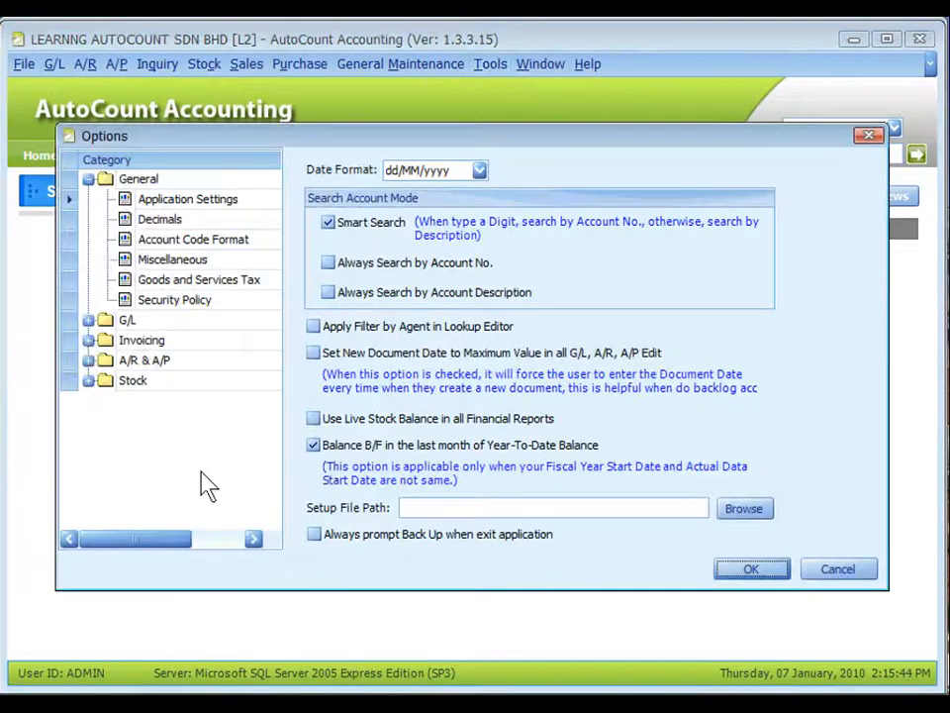
click(89, 340)
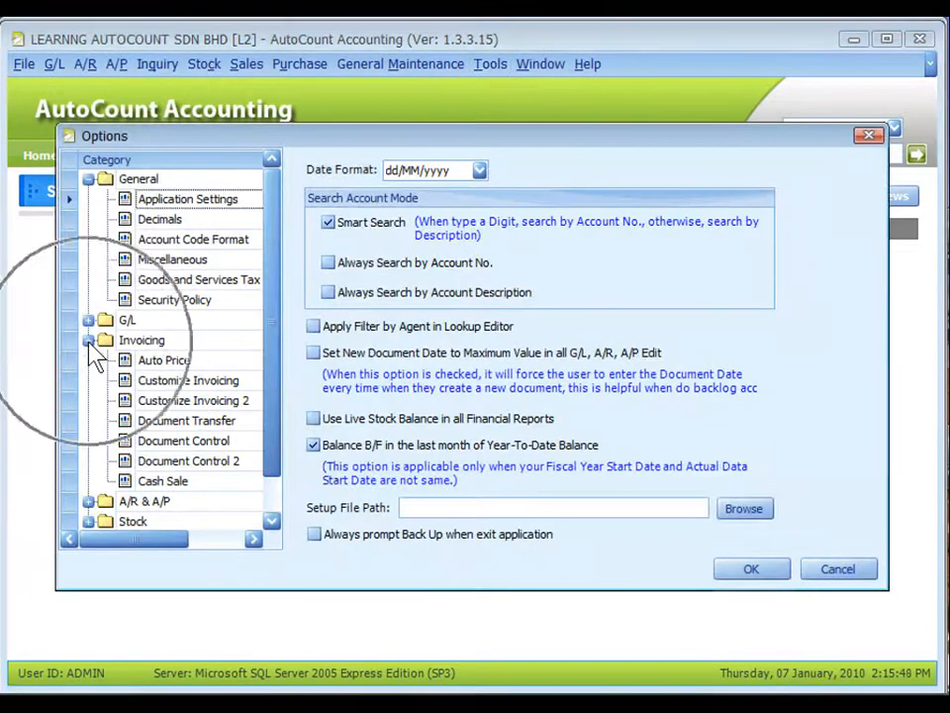
click(151, 383)
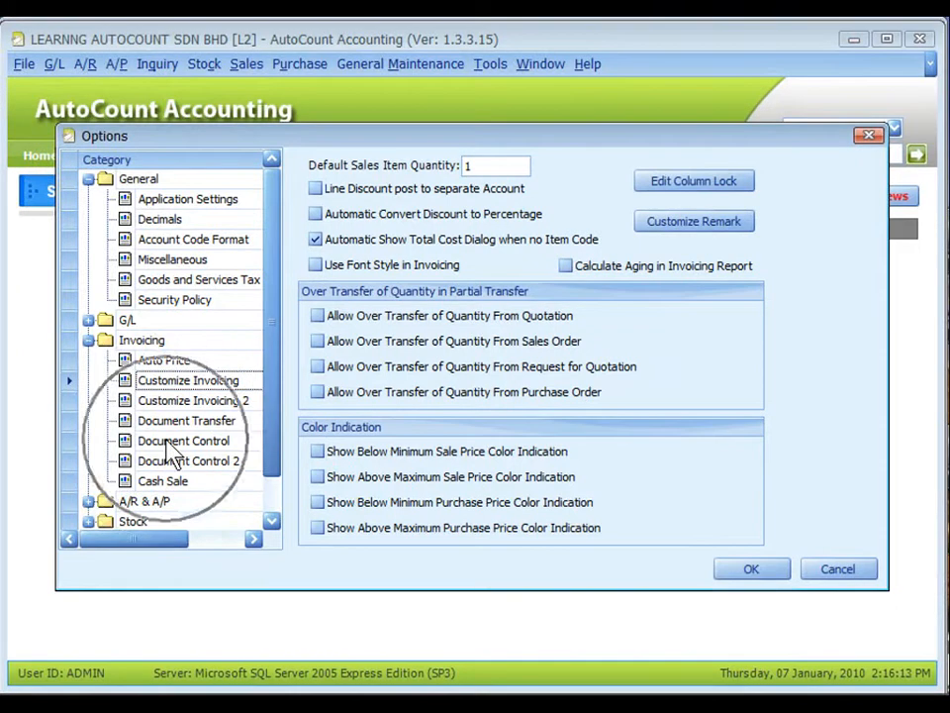
click(173, 443)
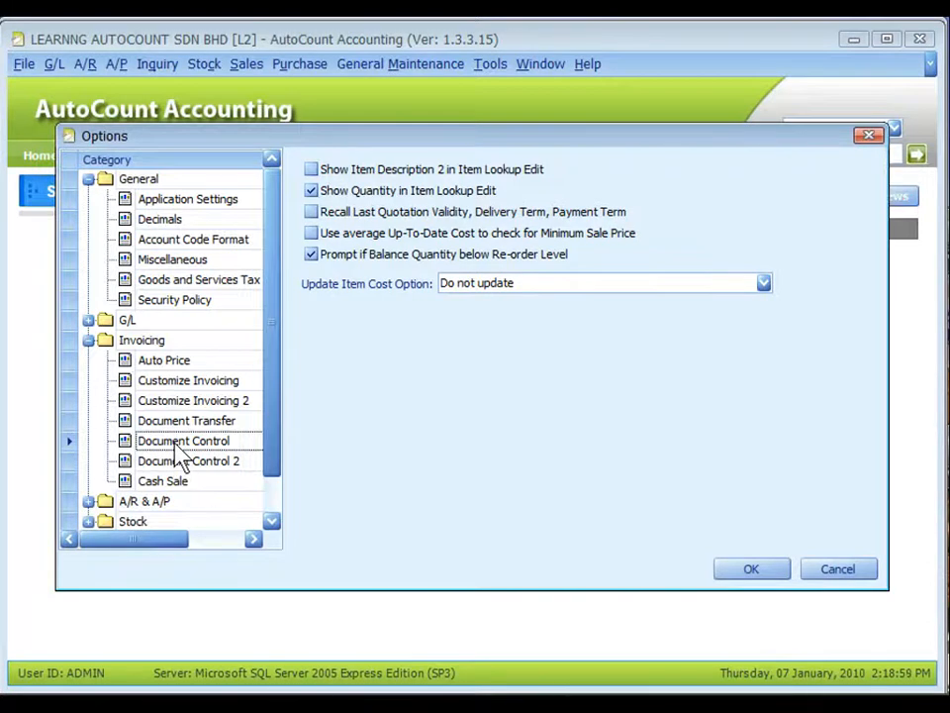
click(515, 283)
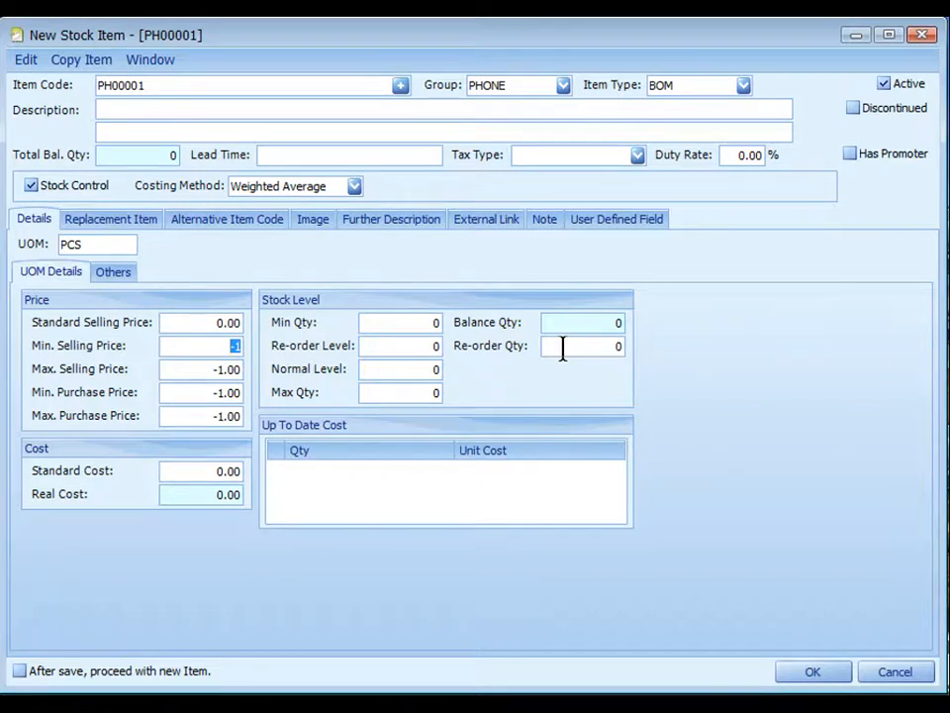
Step: Look over the new item's shelf, bar code and redeem bonus point fields
click(124, 275)
click(243, 300)
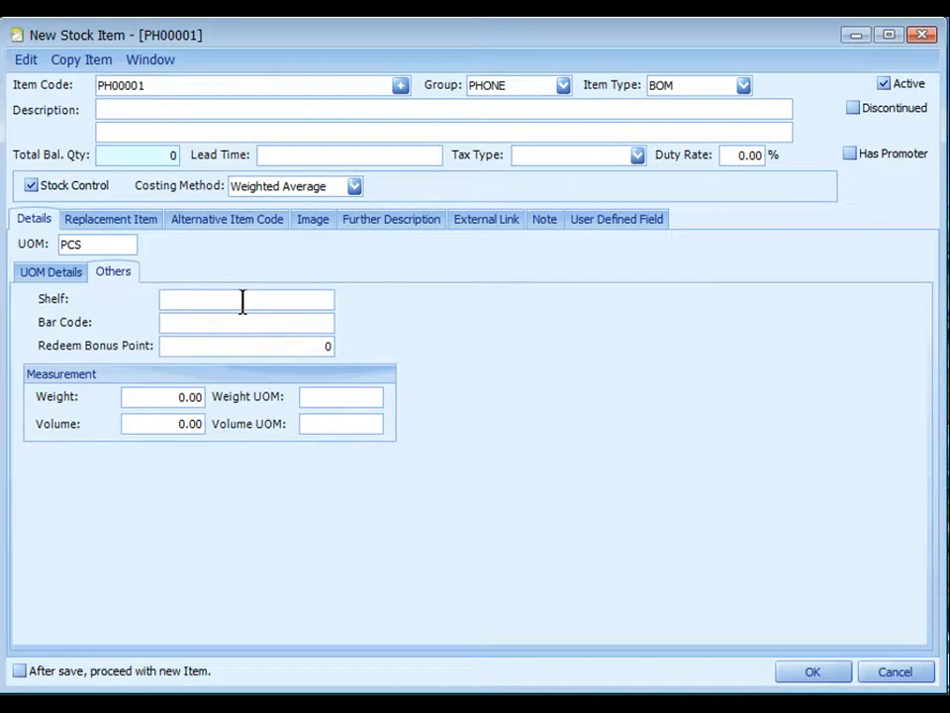
click(228, 324)
click(227, 346)
Step: Add item N50 as a replacement item for the new stock item and open its replacement degree for editing
click(109, 222)
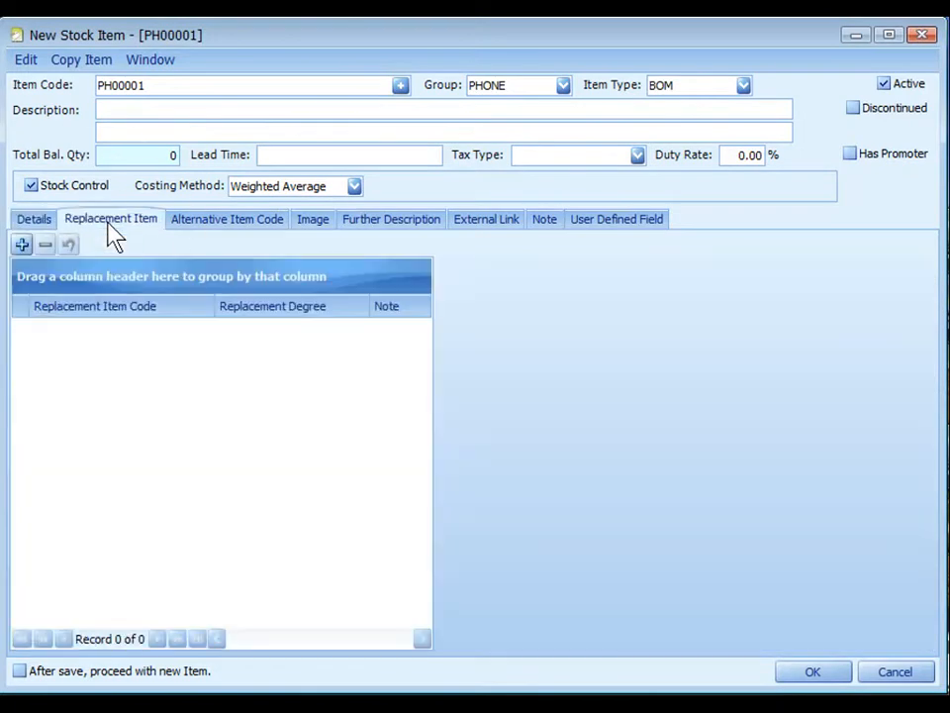
click(21, 245)
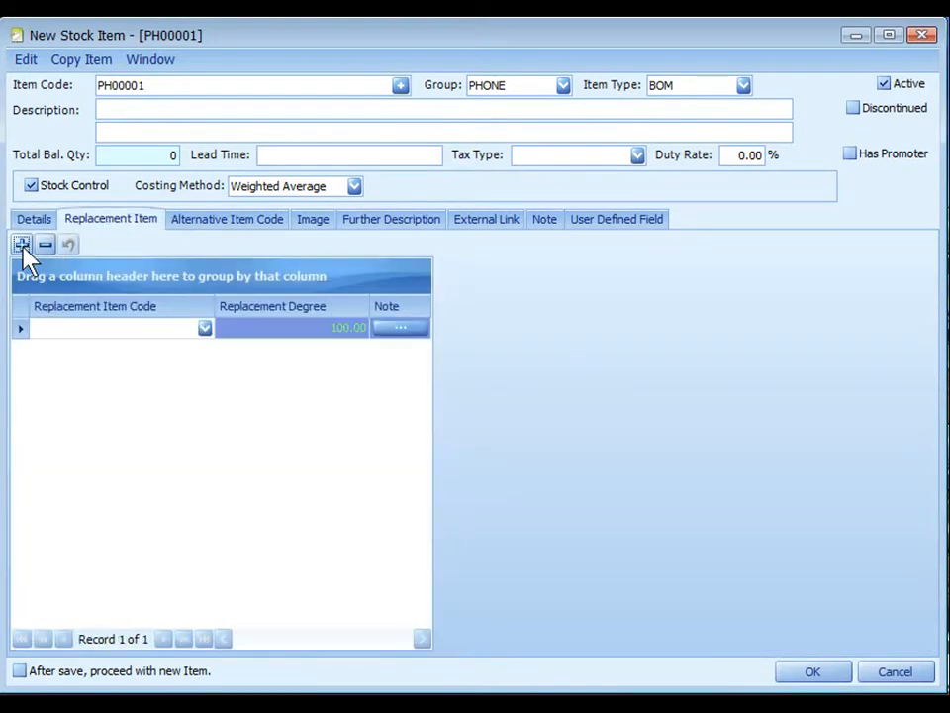
click(203, 333)
click(310, 328)
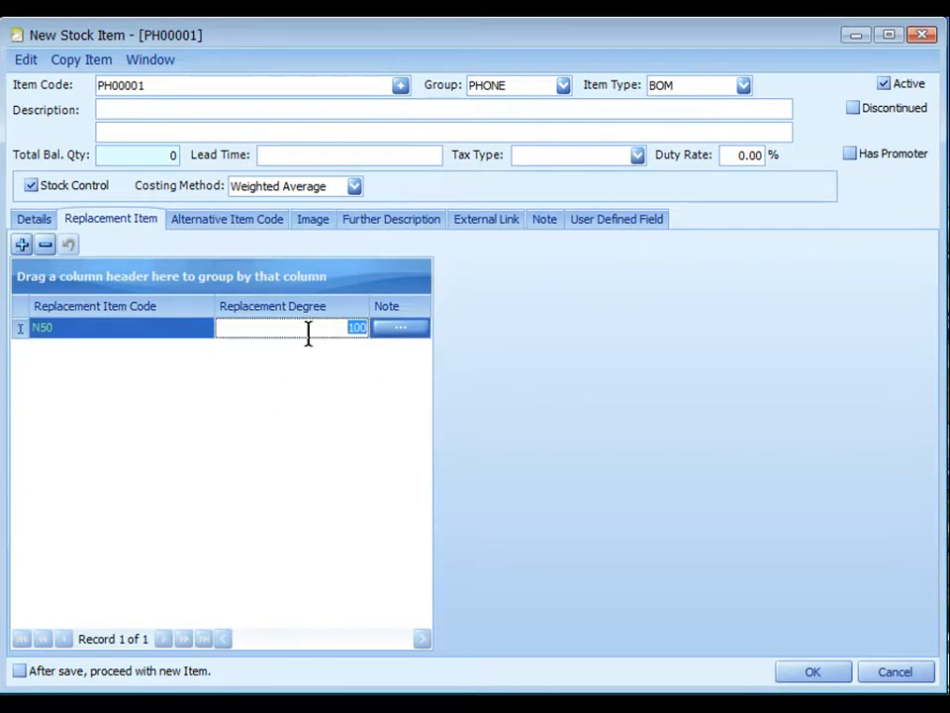
Step: Commit the replacement degree of 100 for N50 and add a blank alternative item code row to the new stock item
key(Tab)
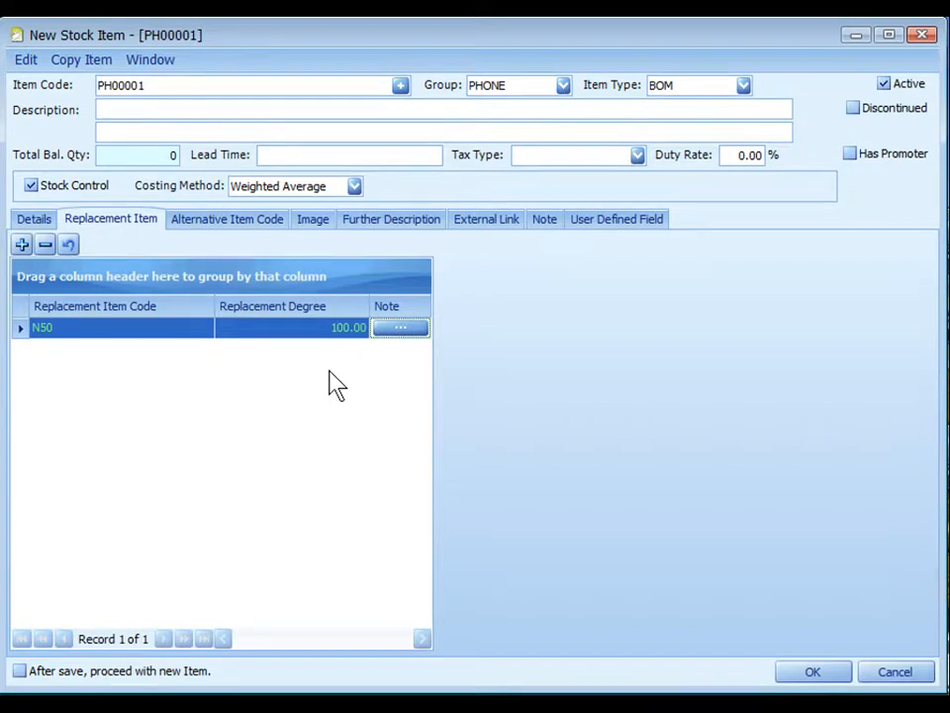
click(213, 226)
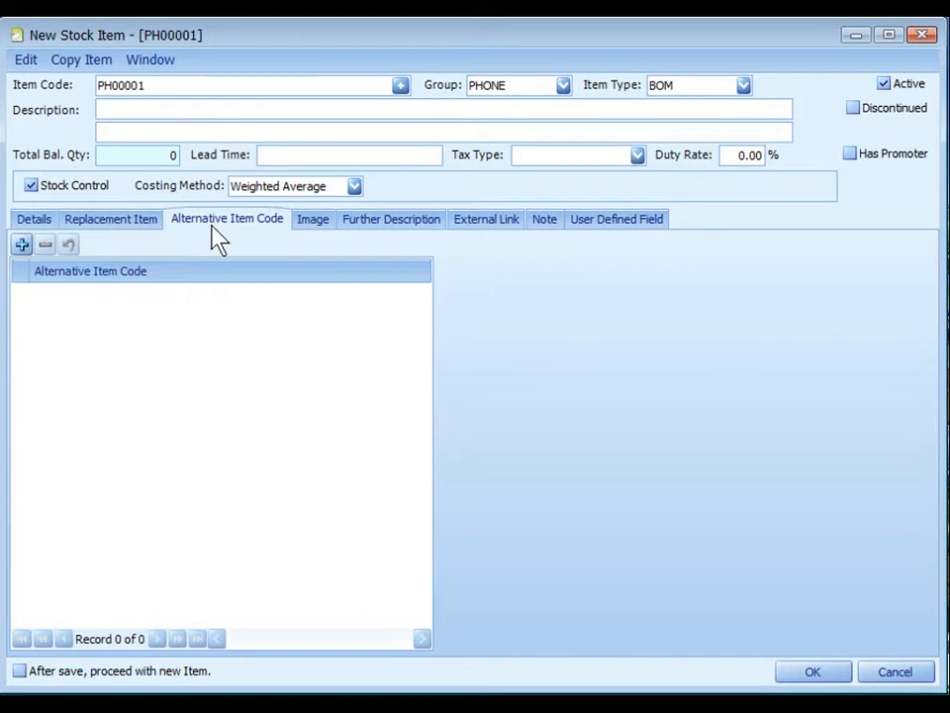
click(22, 245)
click(88, 293)
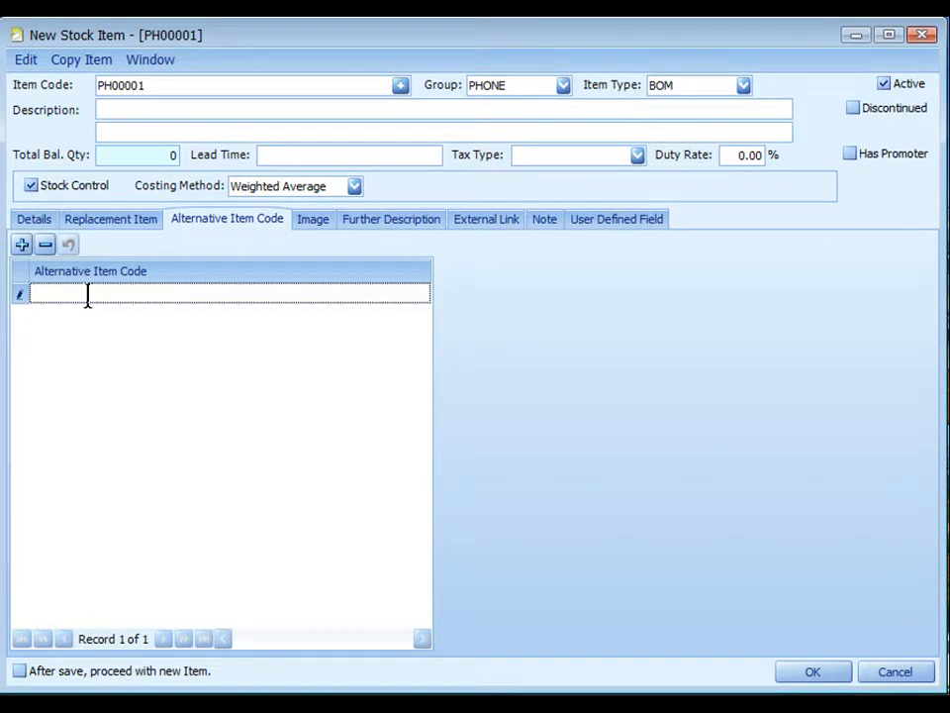
Step: Look over the new item's image options, further description and external link sections
click(315, 221)
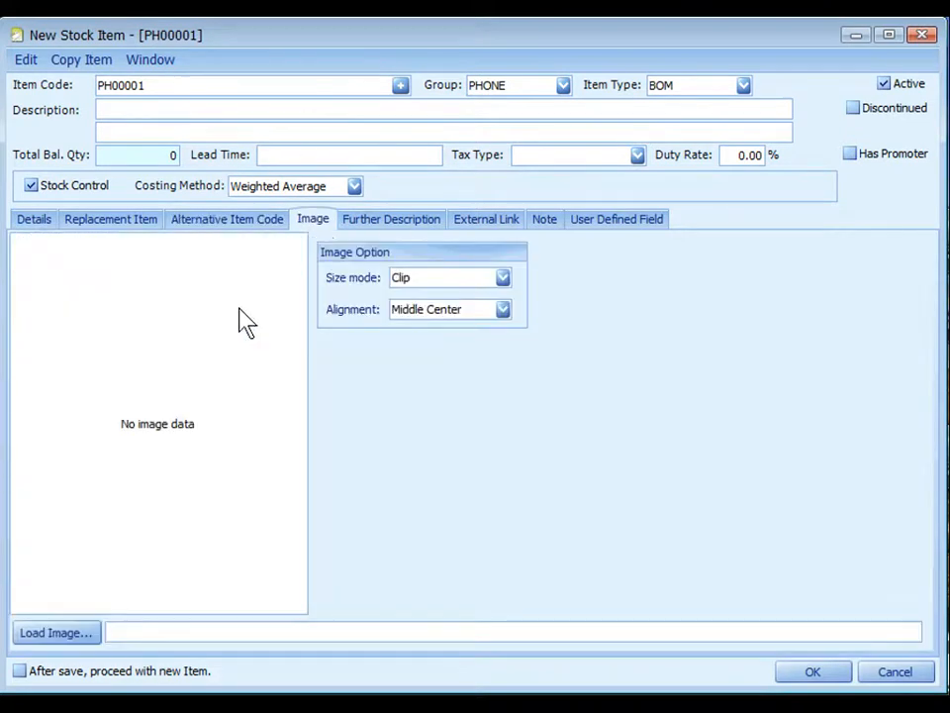
click(85, 640)
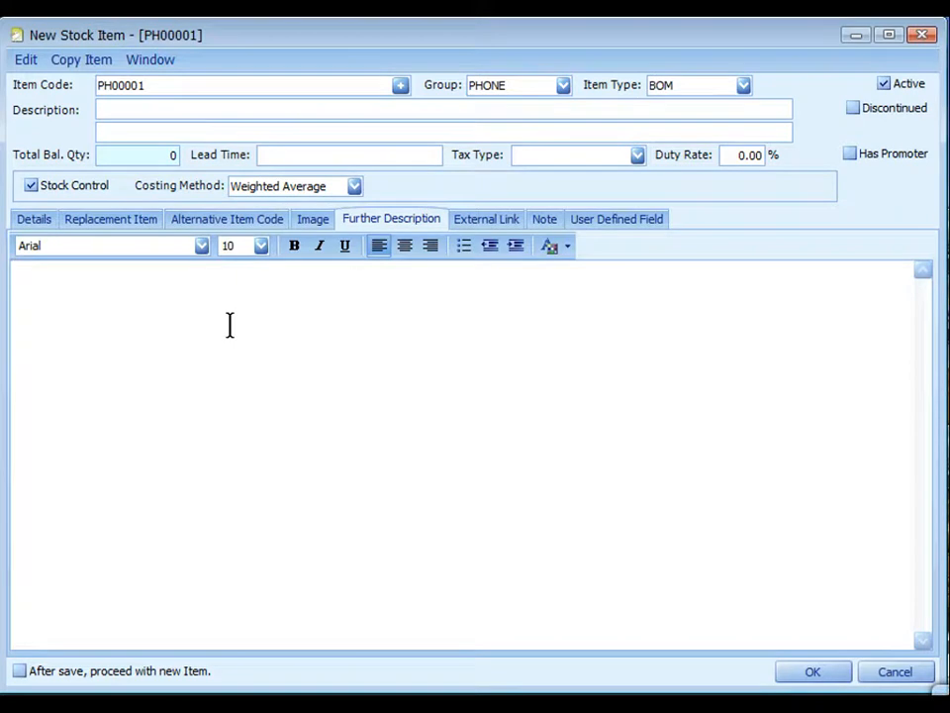
click(483, 220)
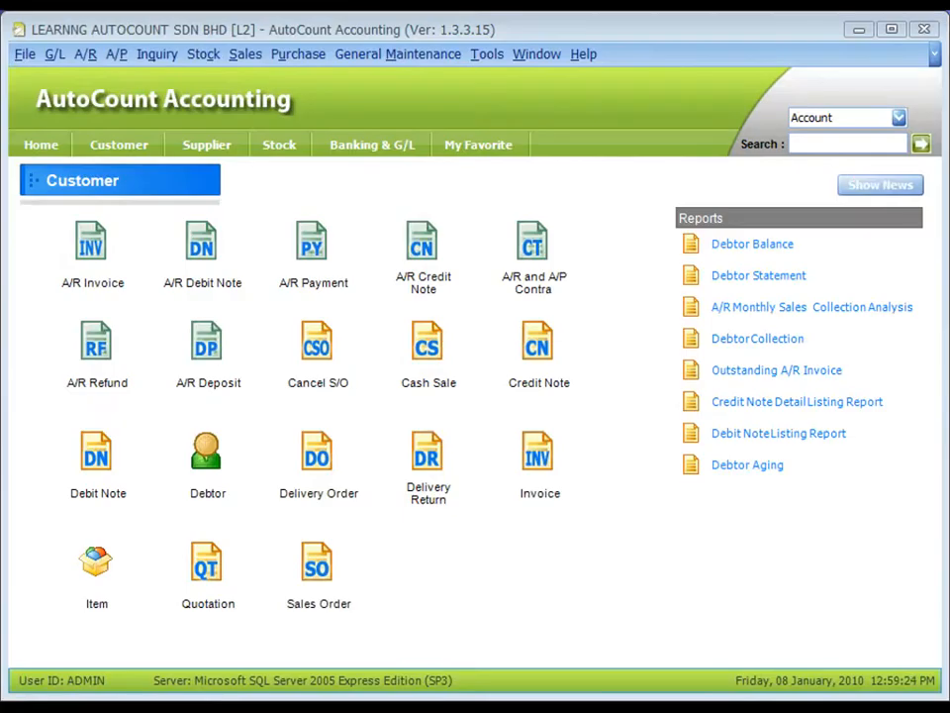
Step: Open Item Opening Balance Maintenance and load the opening balances of all items without any filter
click(203, 56)
mouse_move(358, 114)
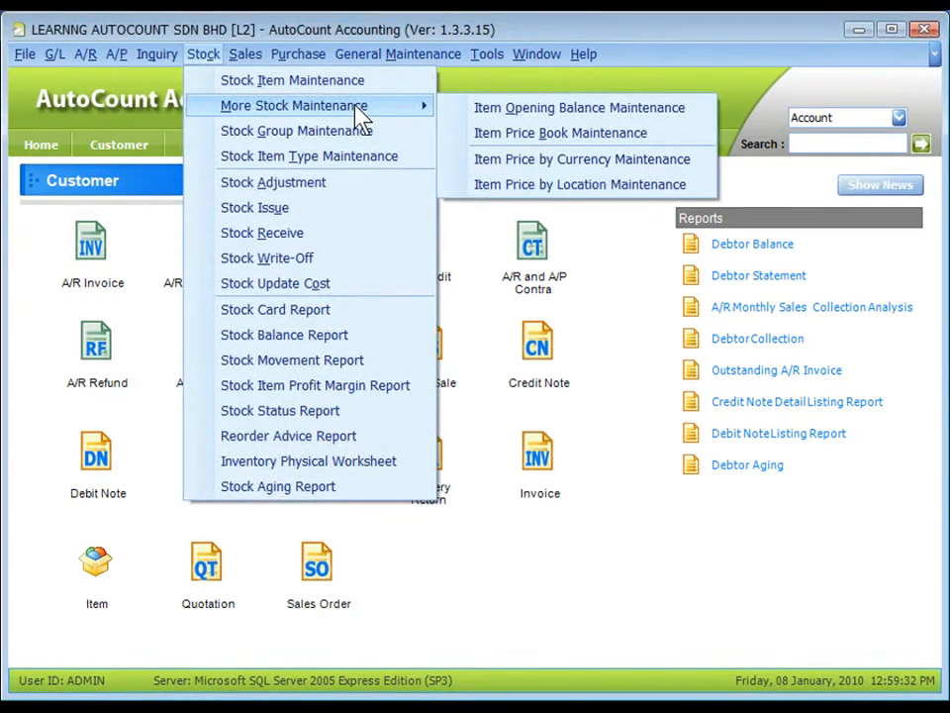
click(561, 113)
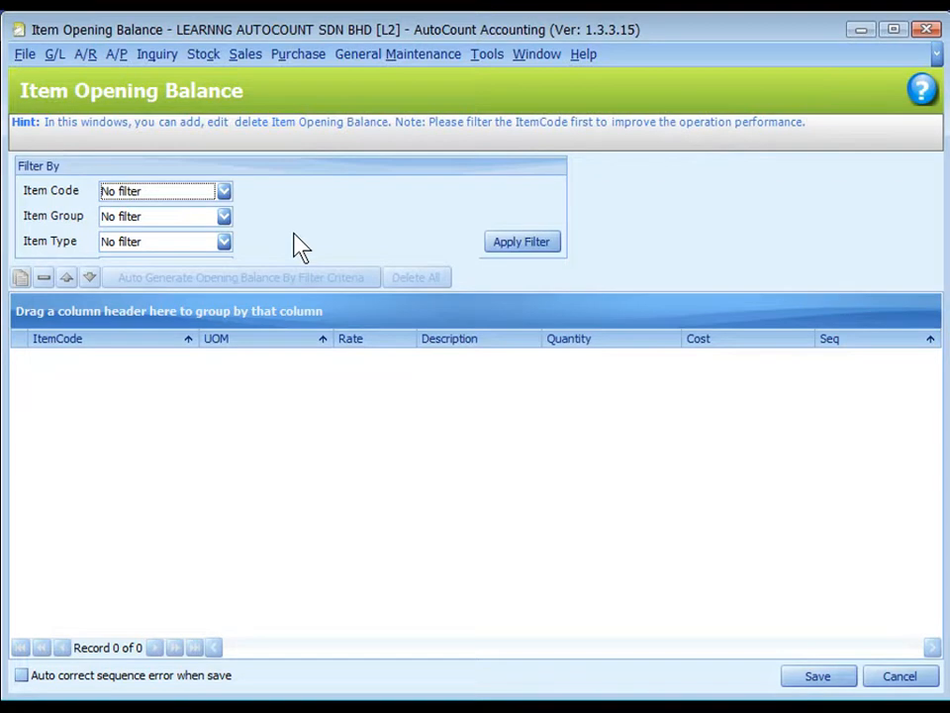
click(523, 251)
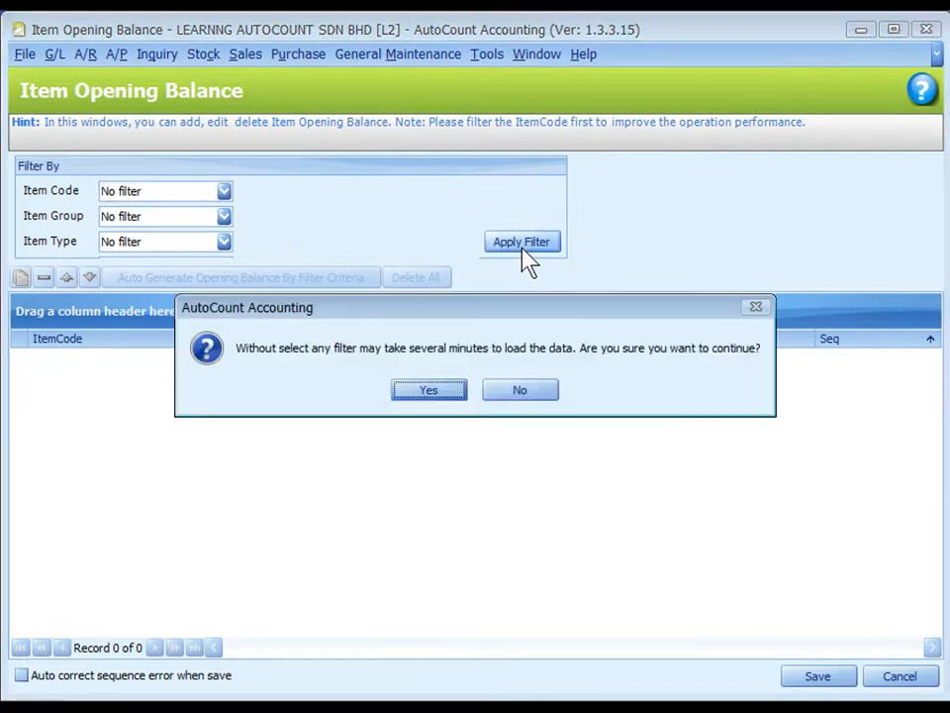
click(434, 392)
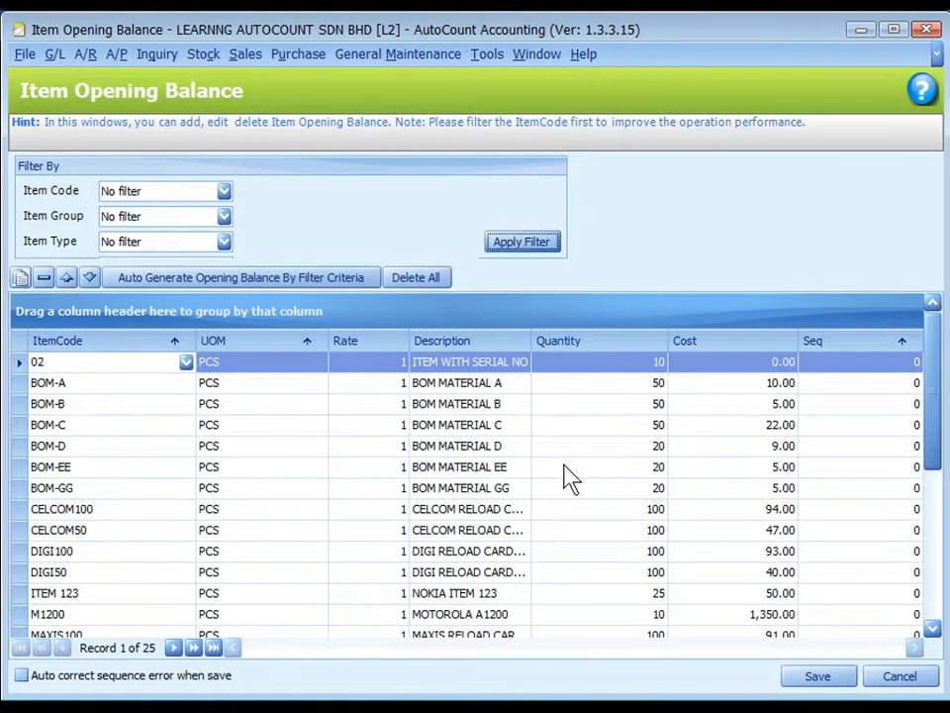
Step: Auto-generate opening balance rows by the filter criteria and open the quantity and cost of item 01's BOX row for editing
key(ctrl)
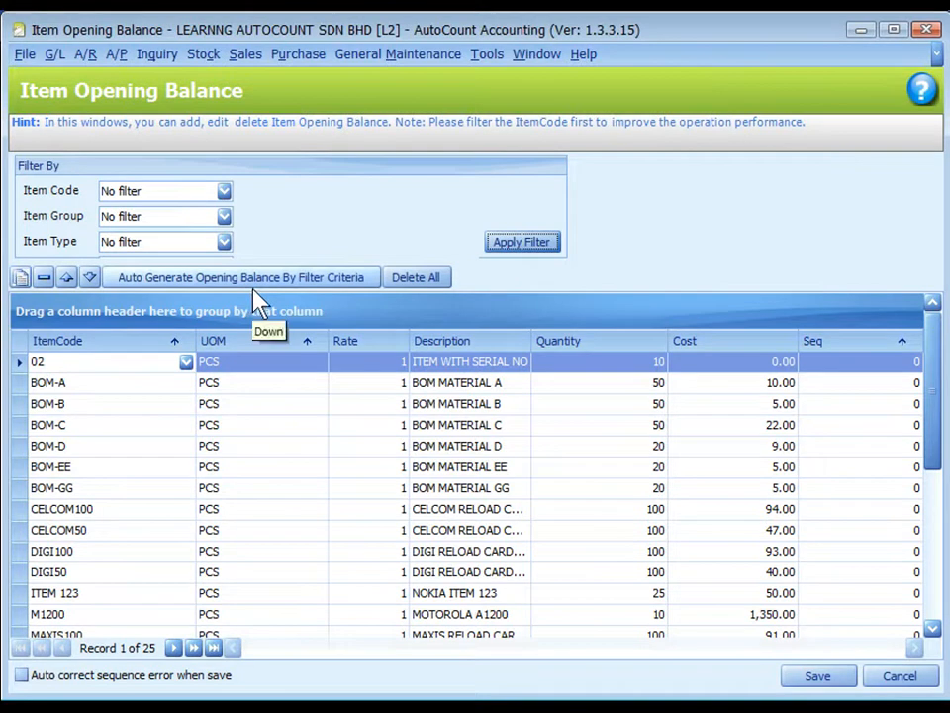
click(254, 285)
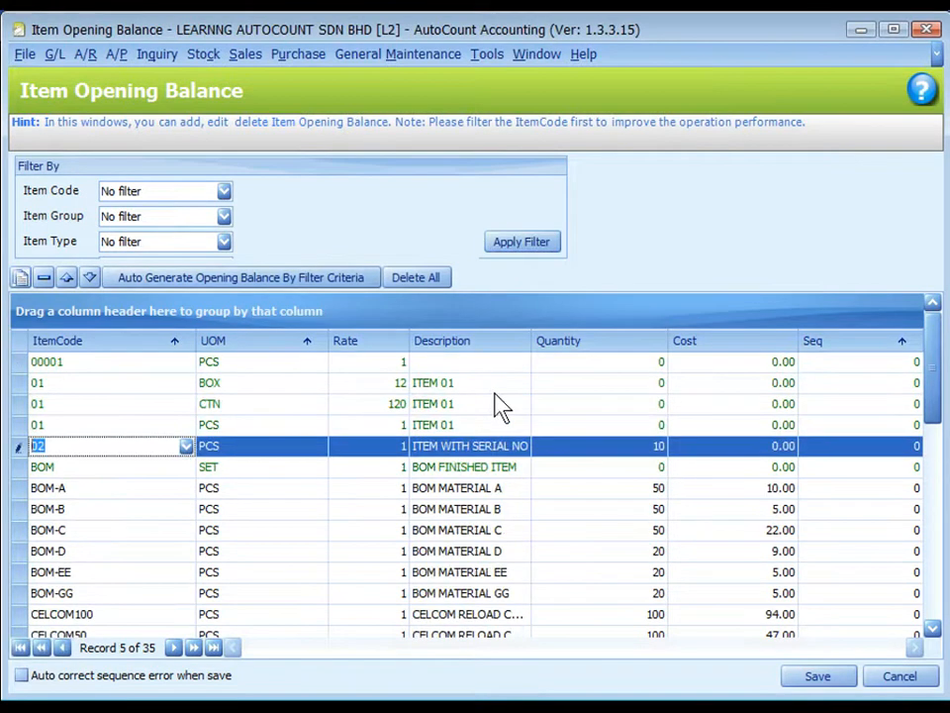
click(612, 383)
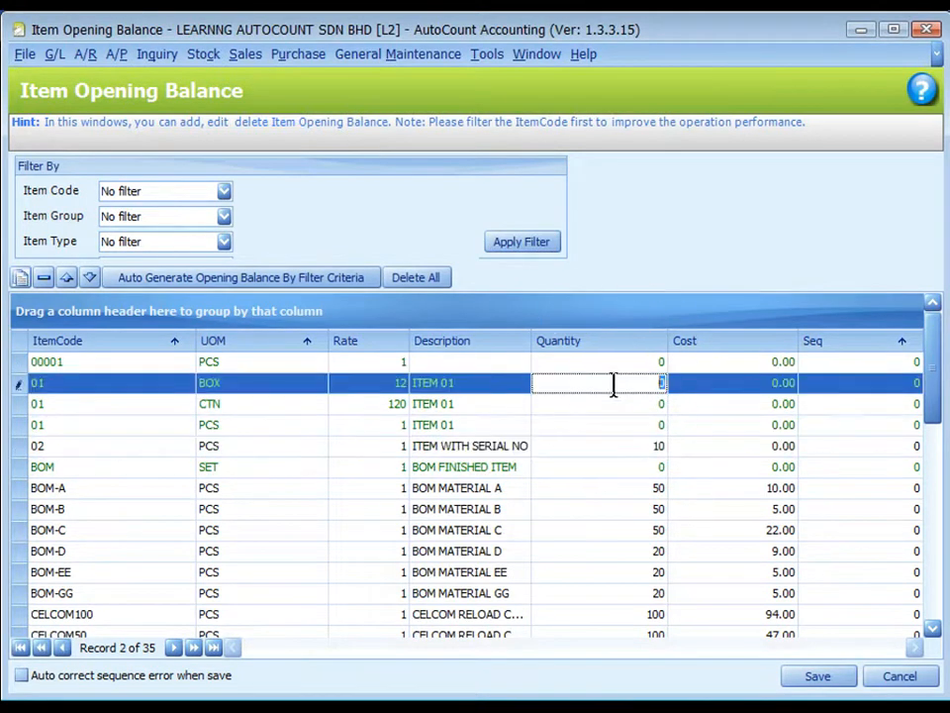
click(711, 384)
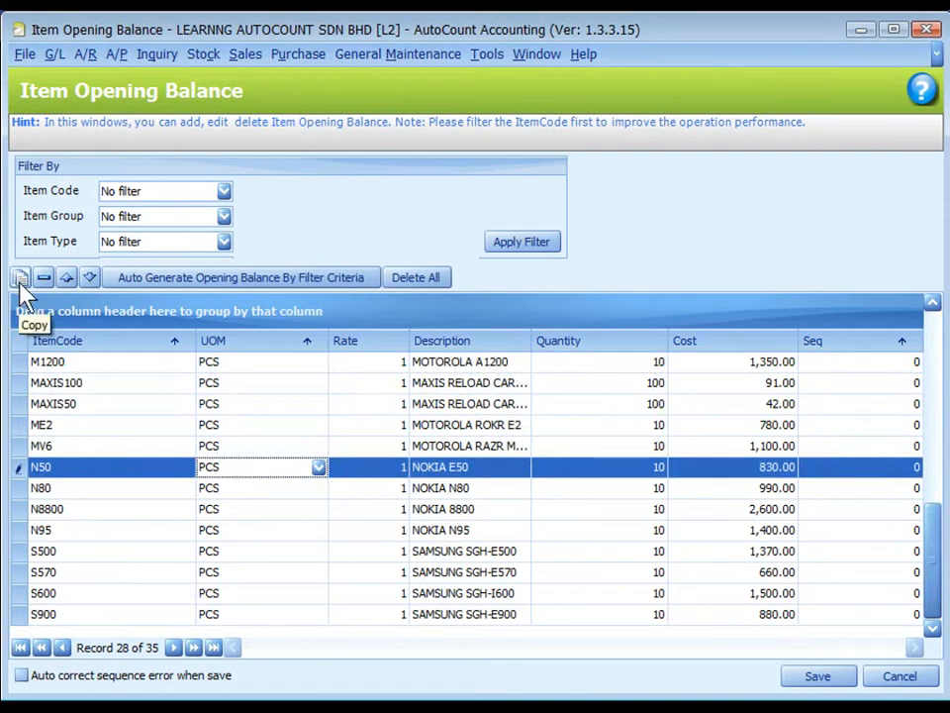
Step: Duplicate the N50 opening balance row twice and open the first copy's quantity for editing
click(21, 279)
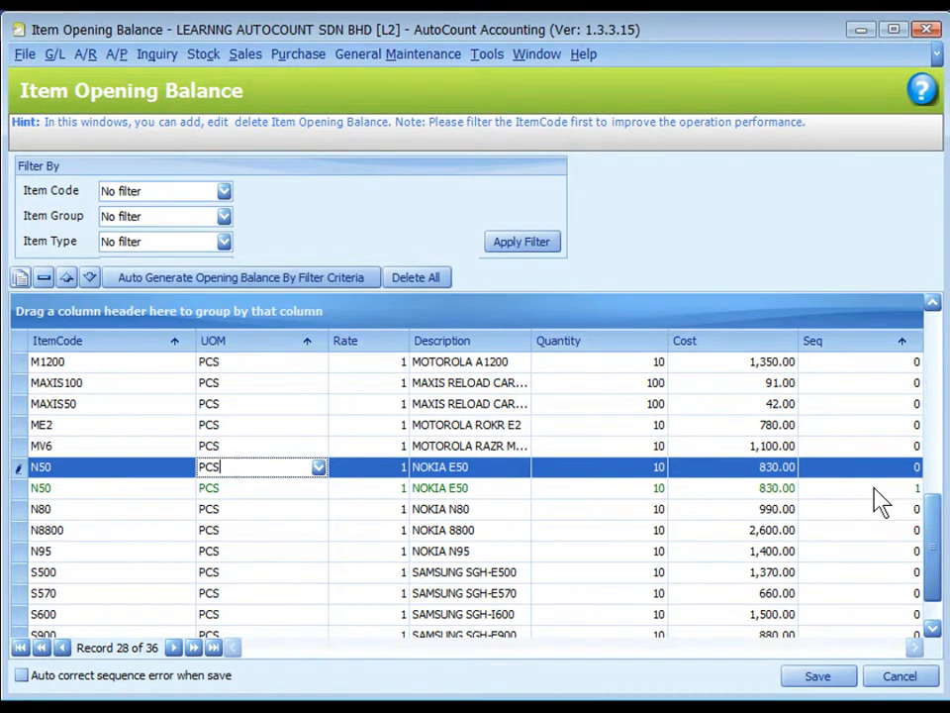
click(21, 278)
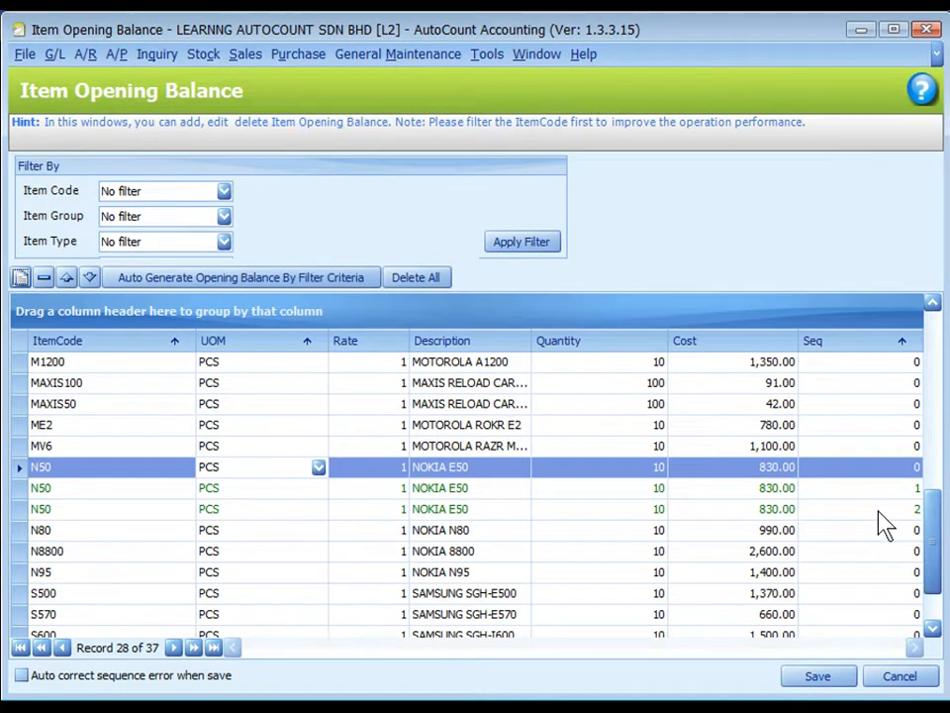
click(634, 492)
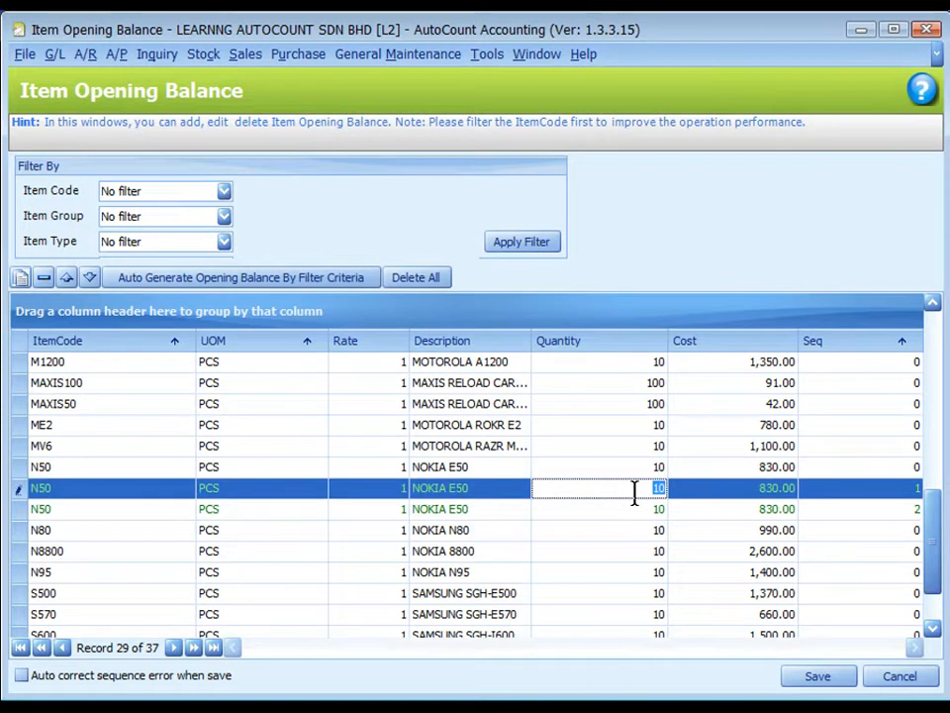
Step: Delete both duplicated N50 opening balance rows, Seq 2 and Seq 1
click(123, 474)
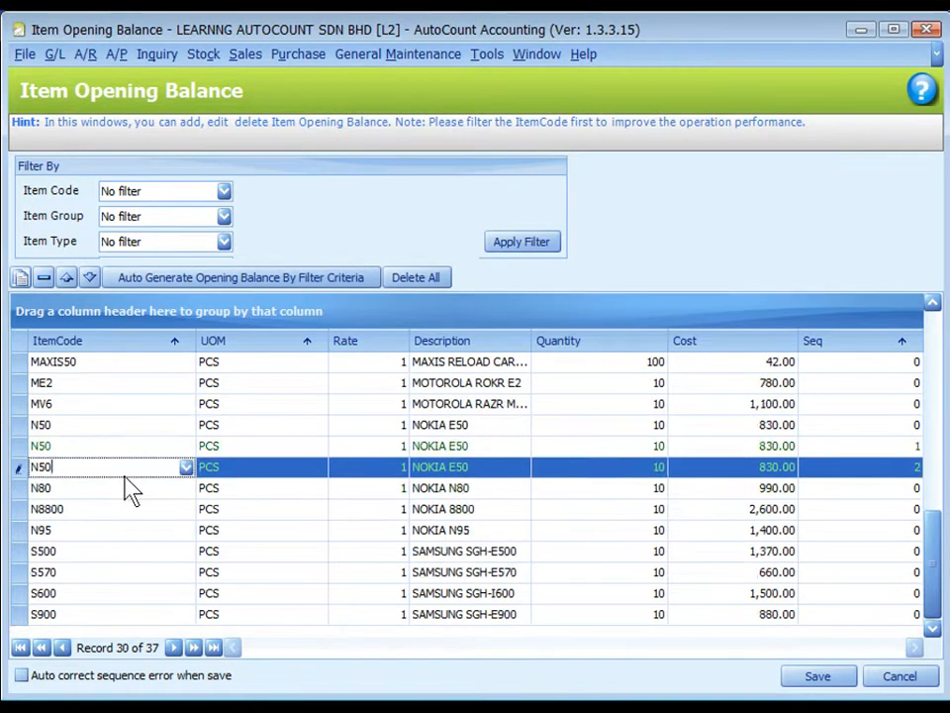
click(44, 280)
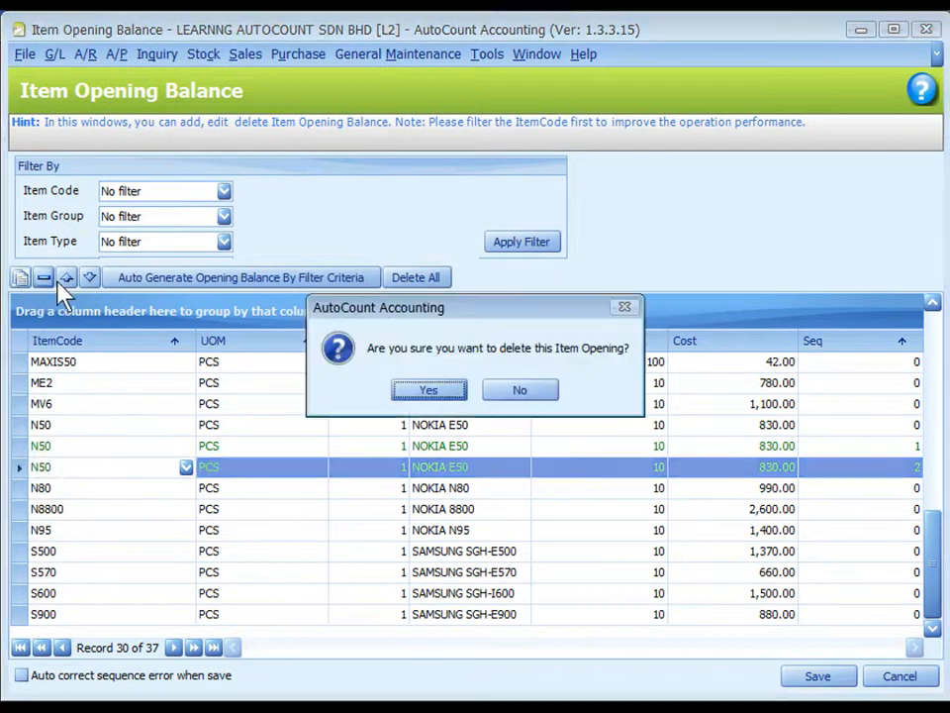
click(416, 394)
click(99, 467)
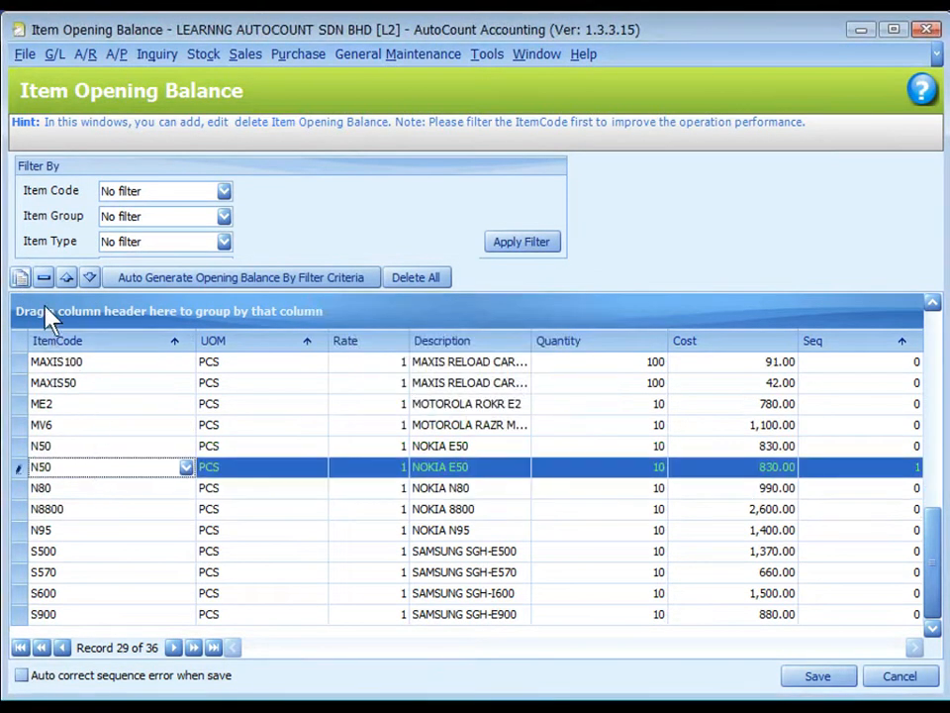
click(44, 277)
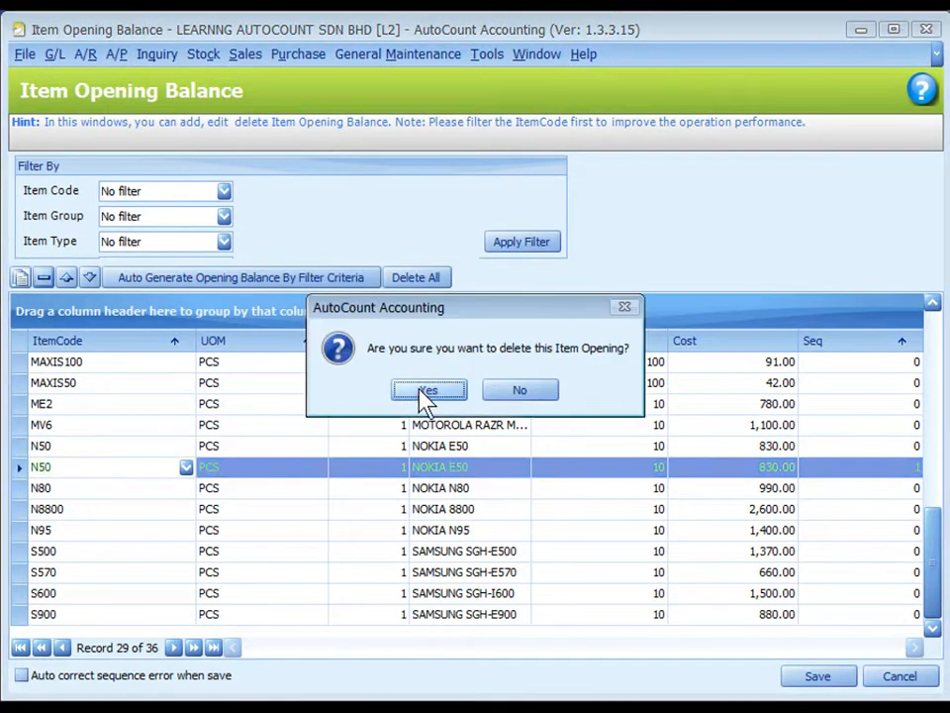
click(426, 394)
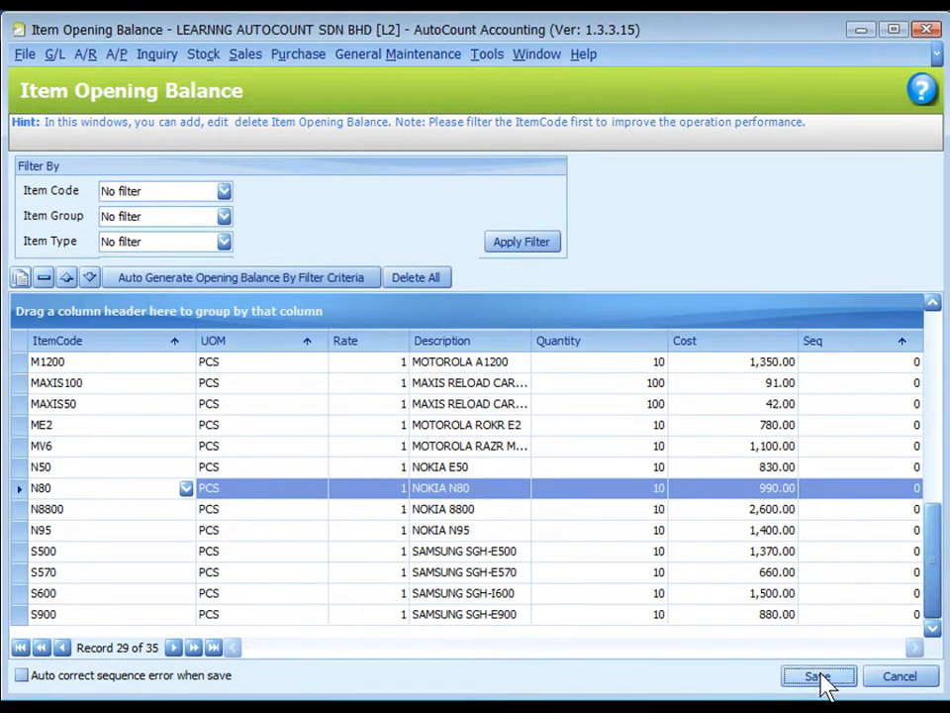
Step: Save the item opening balances and close the maintenance window
click(819, 679)
click(473, 396)
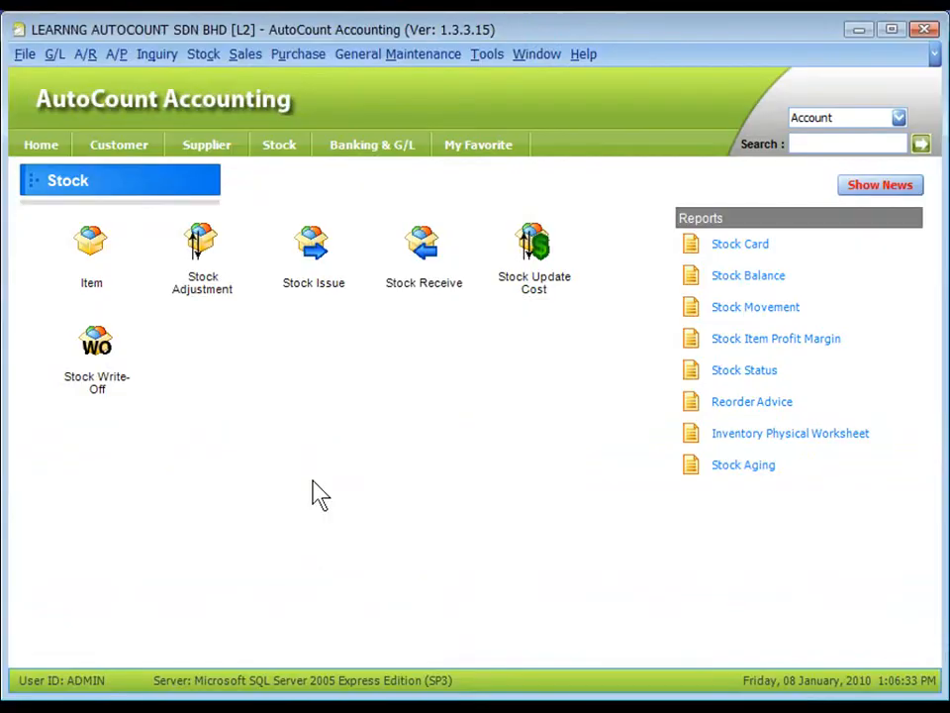